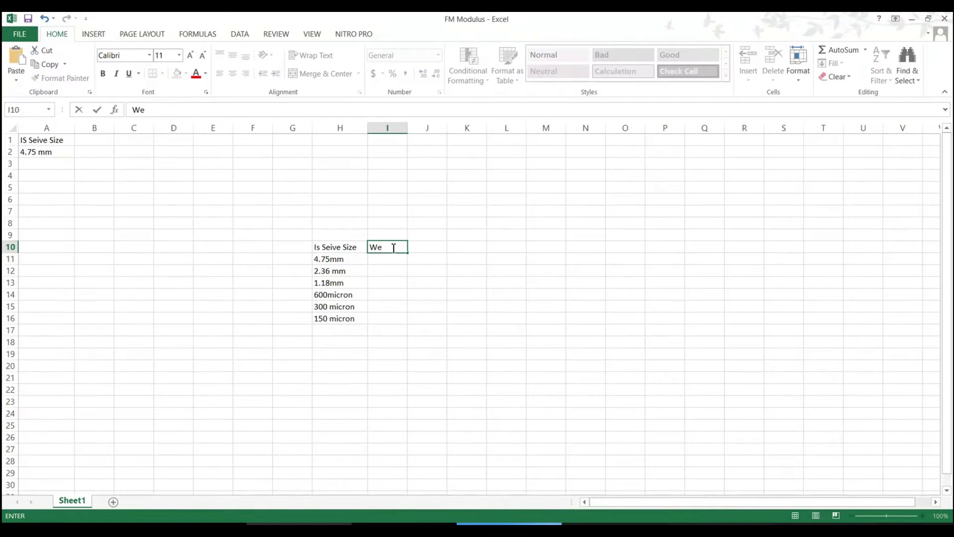
Complete the I10 heading as "Weight Passing" and enter 490, 440 and 390 for the 4.75mm, 2.36 mm and 1.18mm sieves.
text(assing)
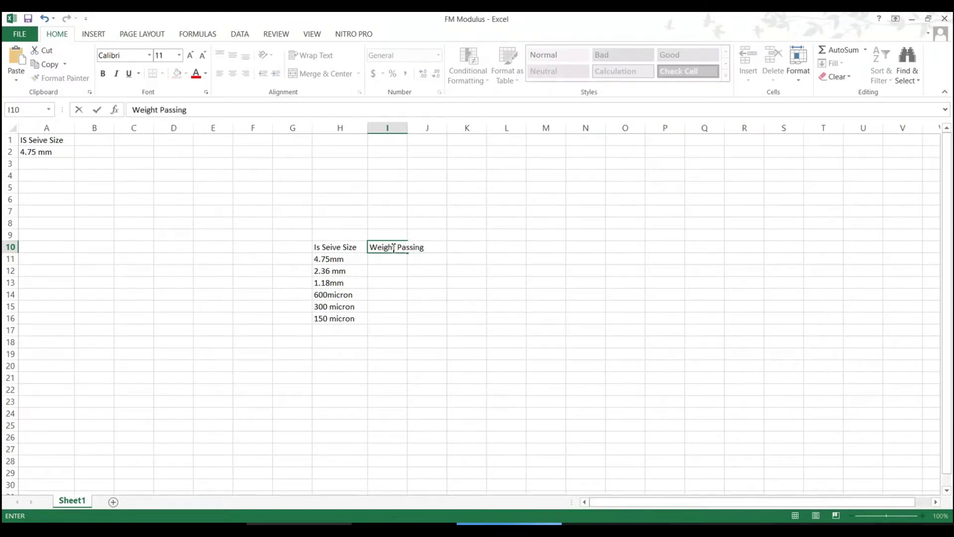
click(387, 257)
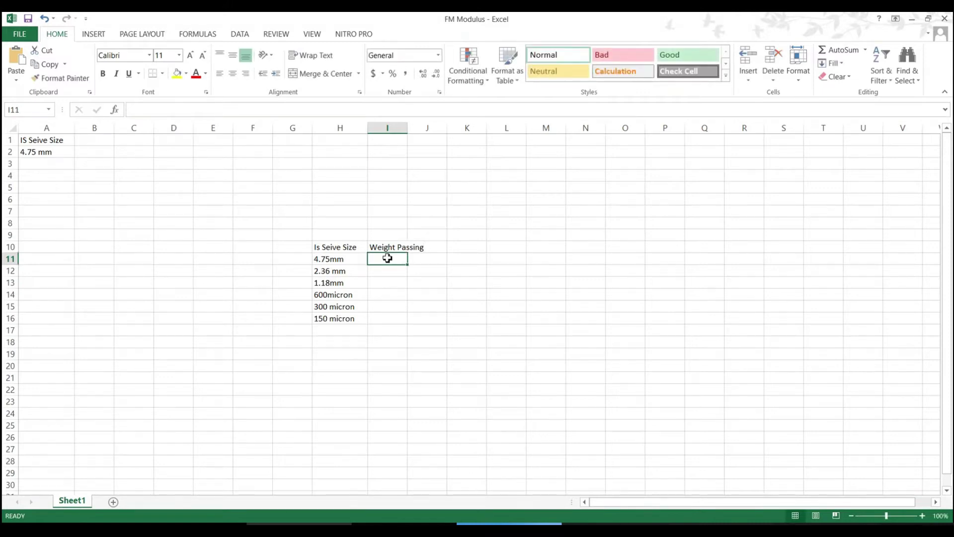
text(490)
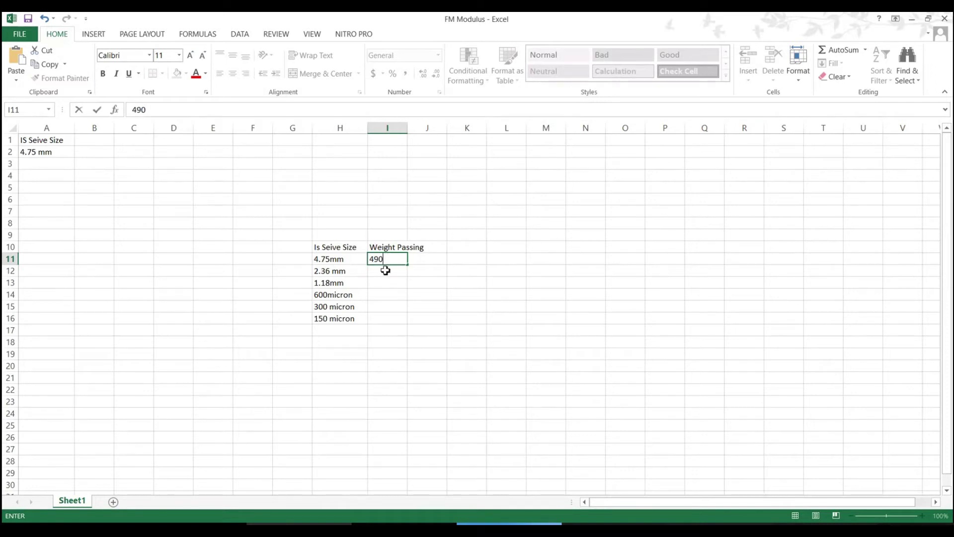
click(385, 270)
text(440)
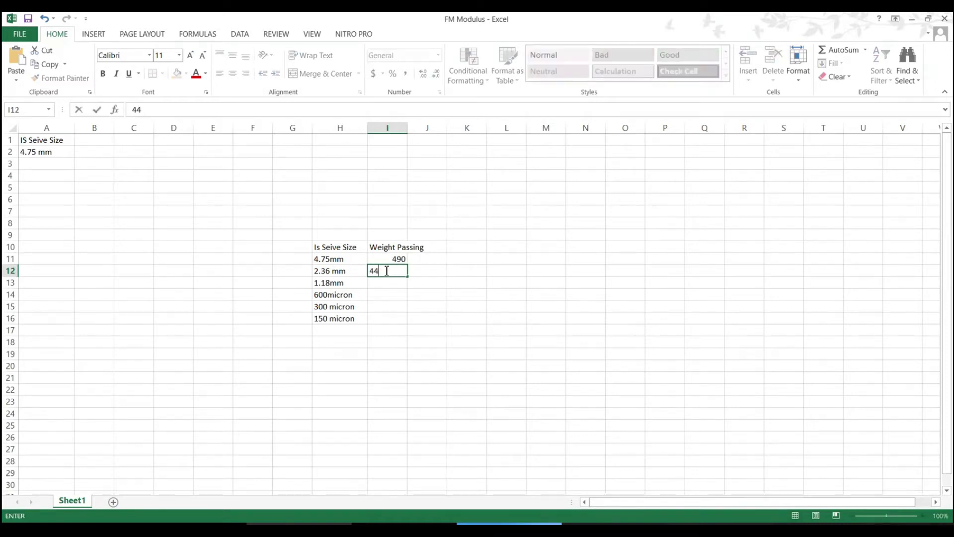
click(386, 282)
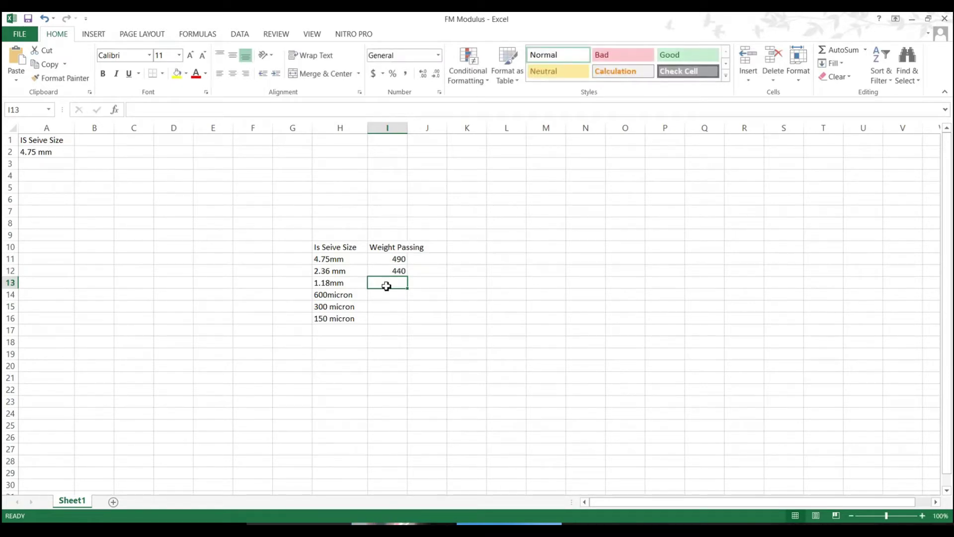
text(390)
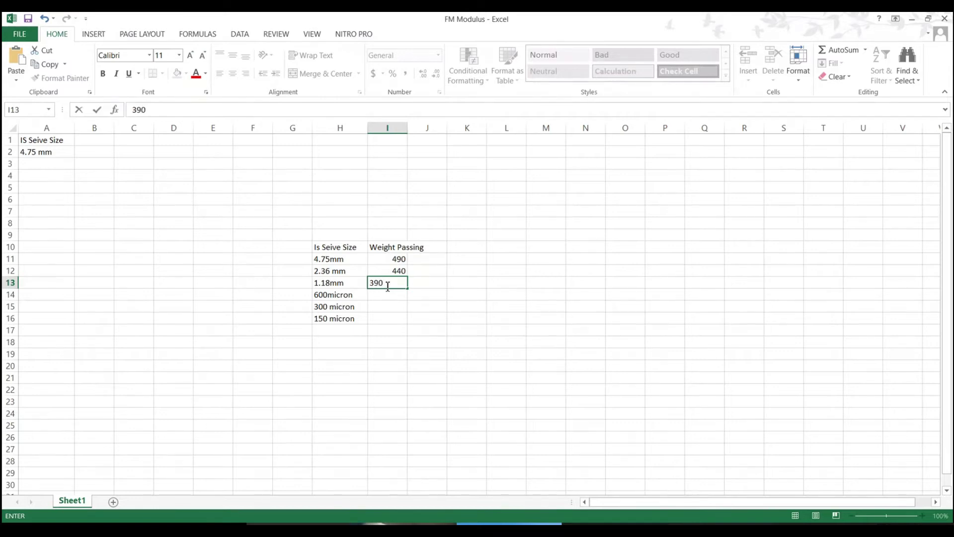
Enter the passing weights 295, 120 and 35 for the 600, 300 and 150 micron sieves in I14 to I16.
click(387, 293)
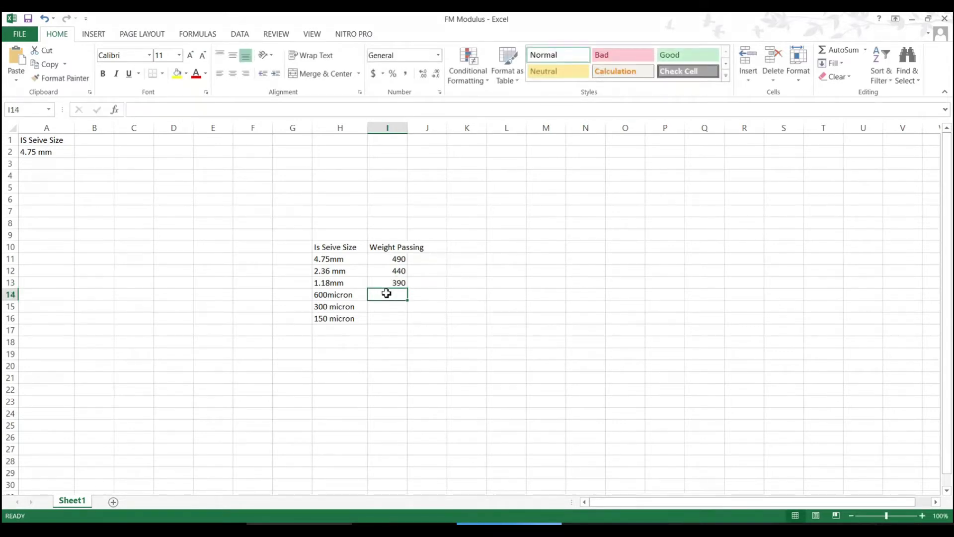
text(295)
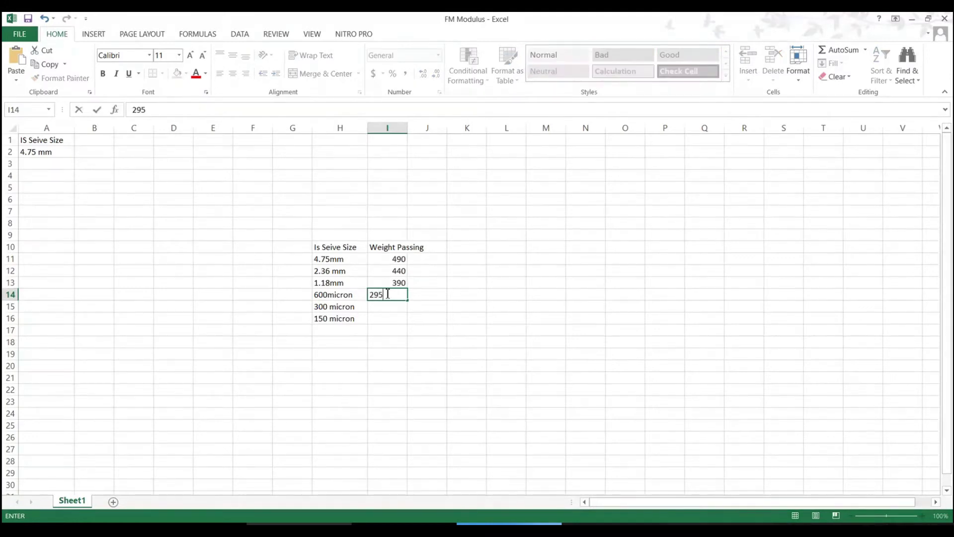
key(Return)
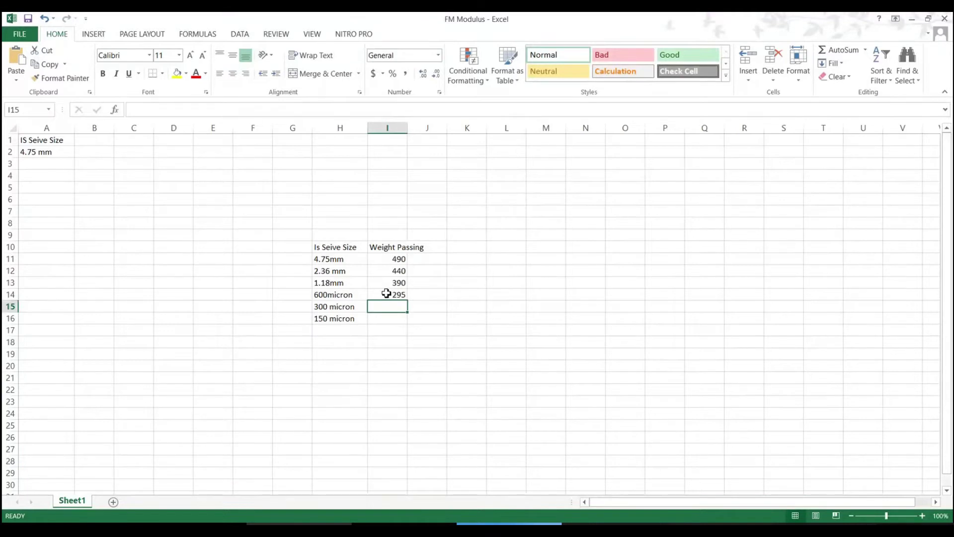
text(120)
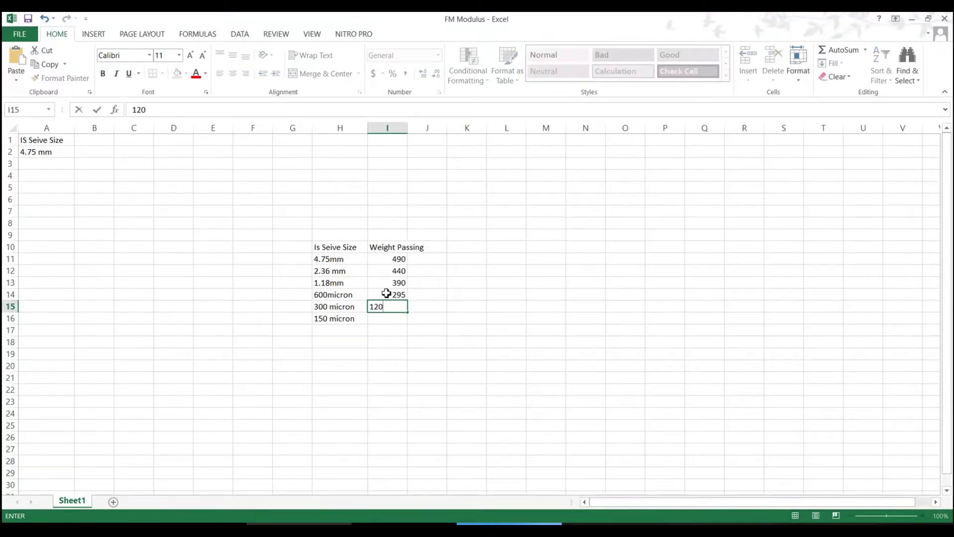
key(ctrl+Return)
key(Return)
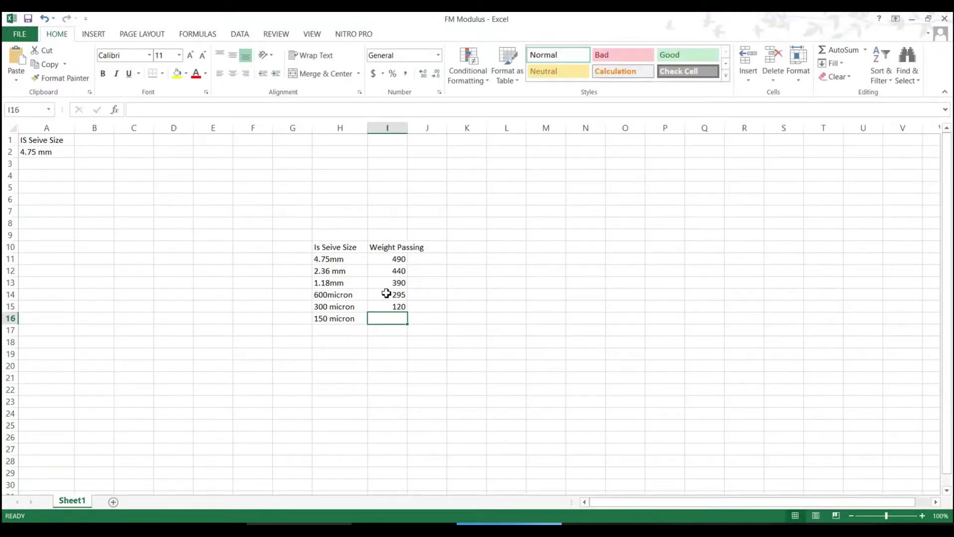
text(35)
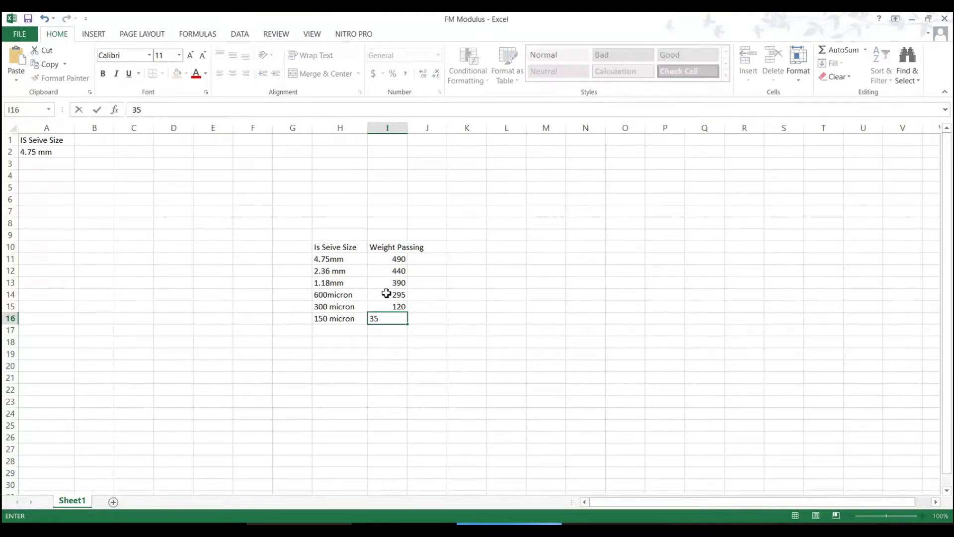
click(422, 318)
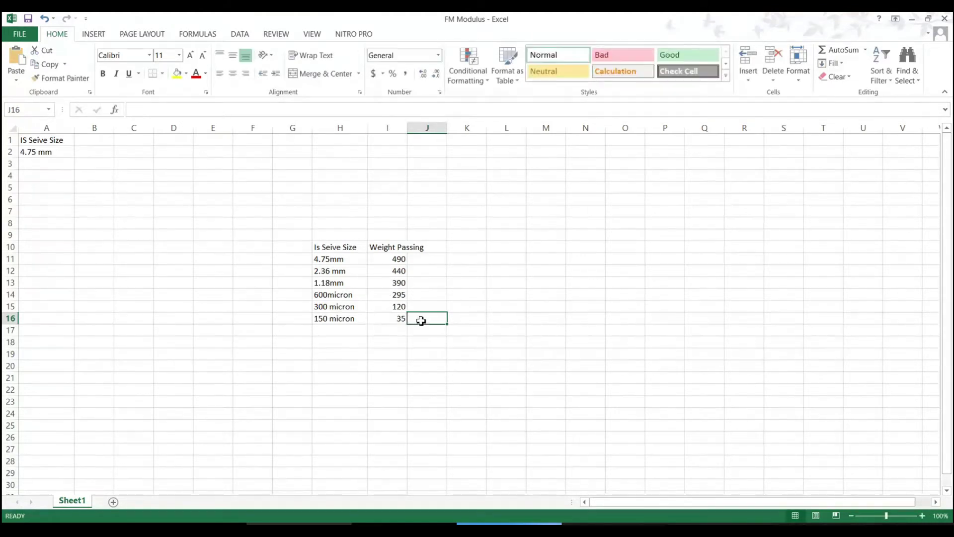
Add the heading "Weight Retained" in K10 and widen column K to fit it.
click(461, 247)
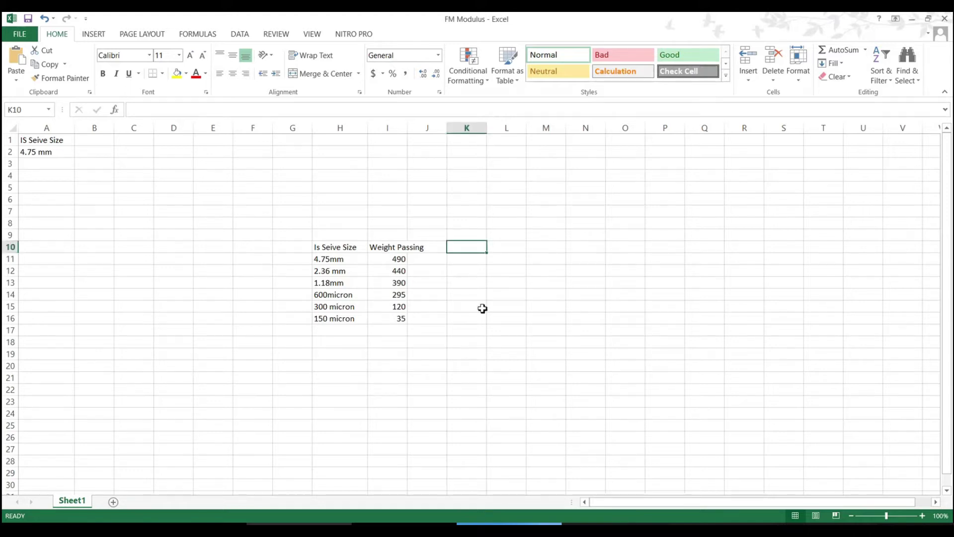
text(Weight)
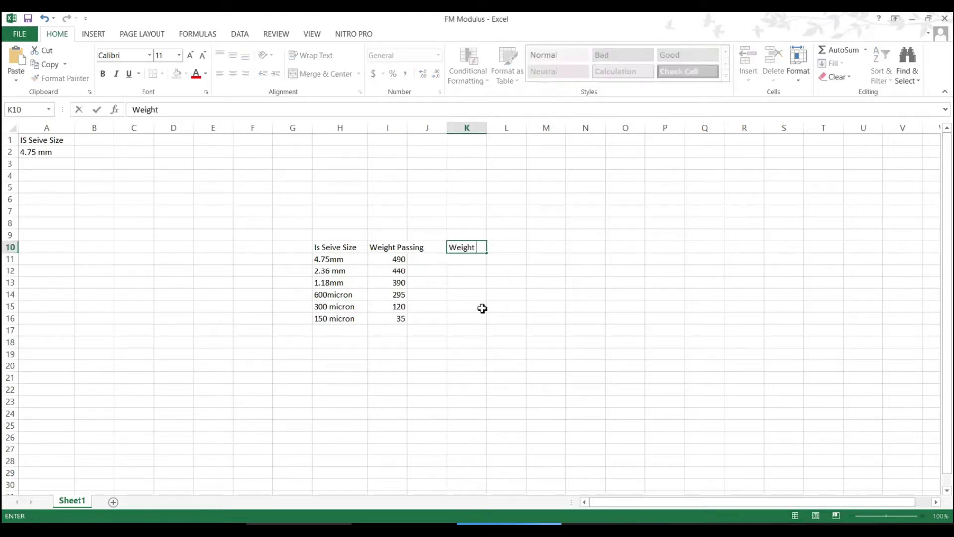
text( Retained)
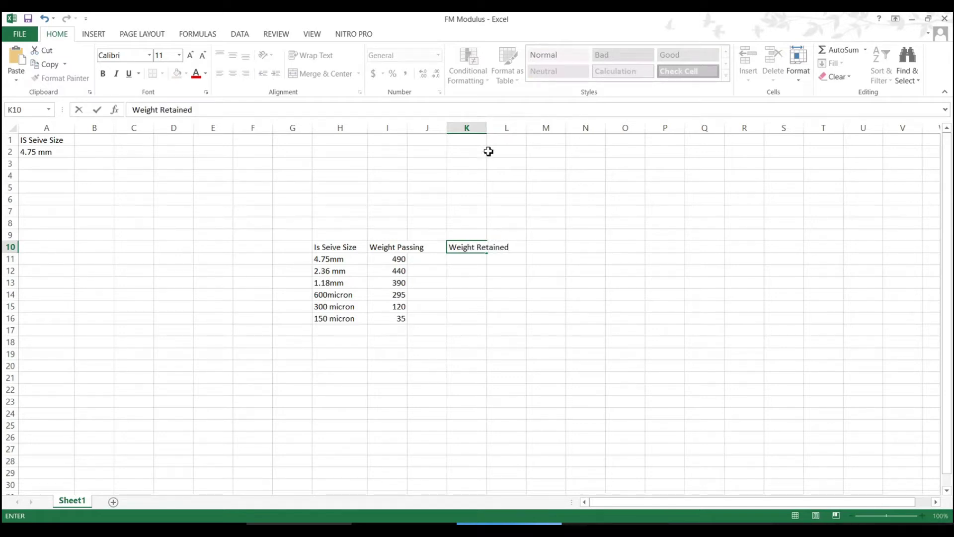
click(490, 129)
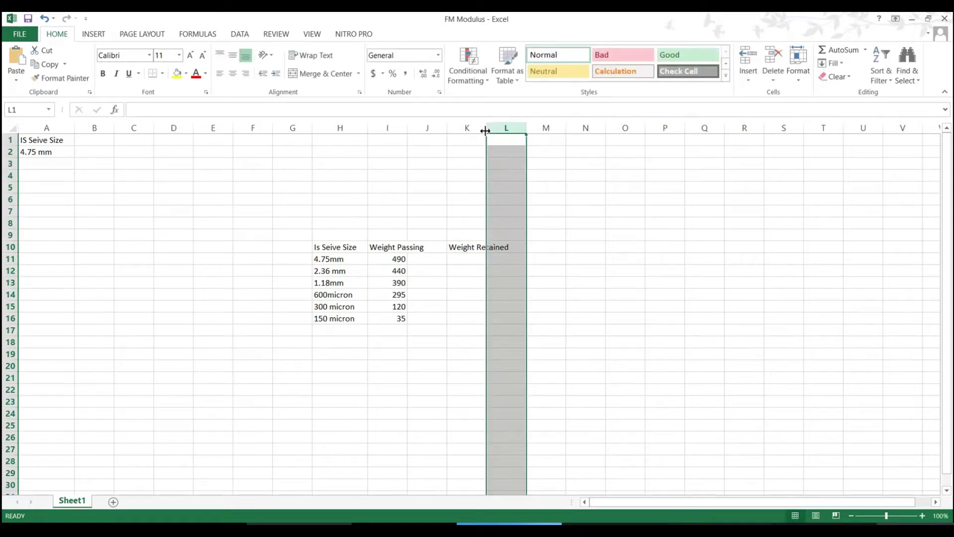
mouse_move(488, 131)
mouse_down()
mouse_move(521, 134)
mouse_move(511, 135)
mouse_up()
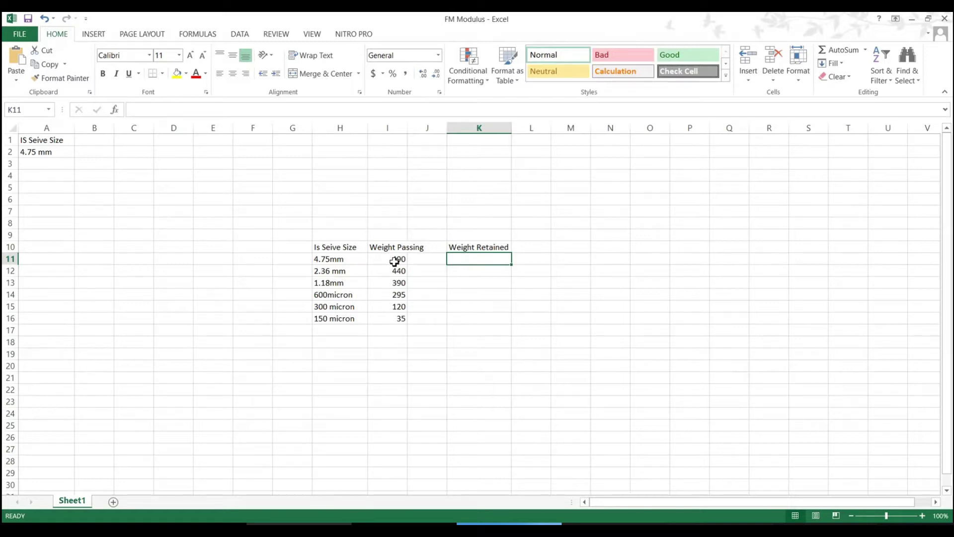
Enter the label "Total Weight of aggregate" in H7 and its value 500gm in K7.
click(348, 211)
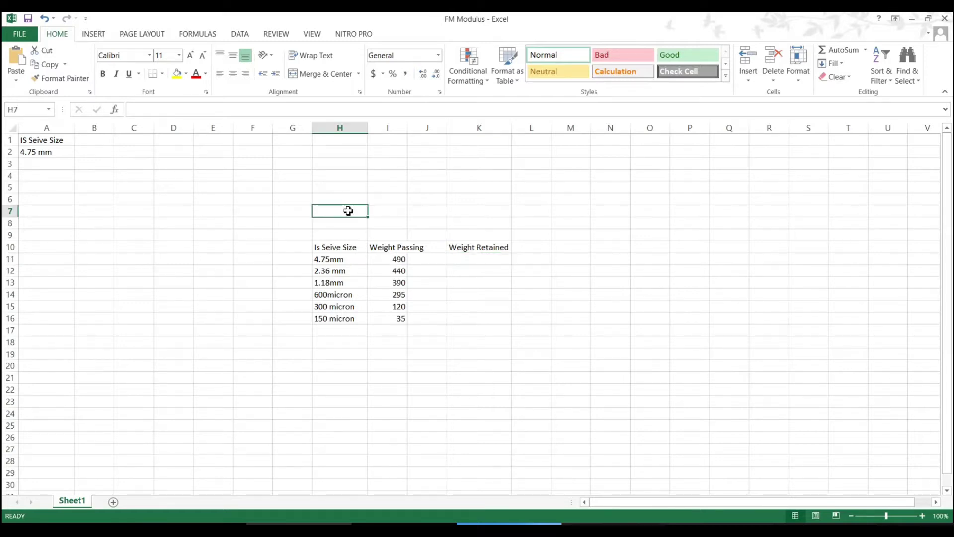
text(Total)
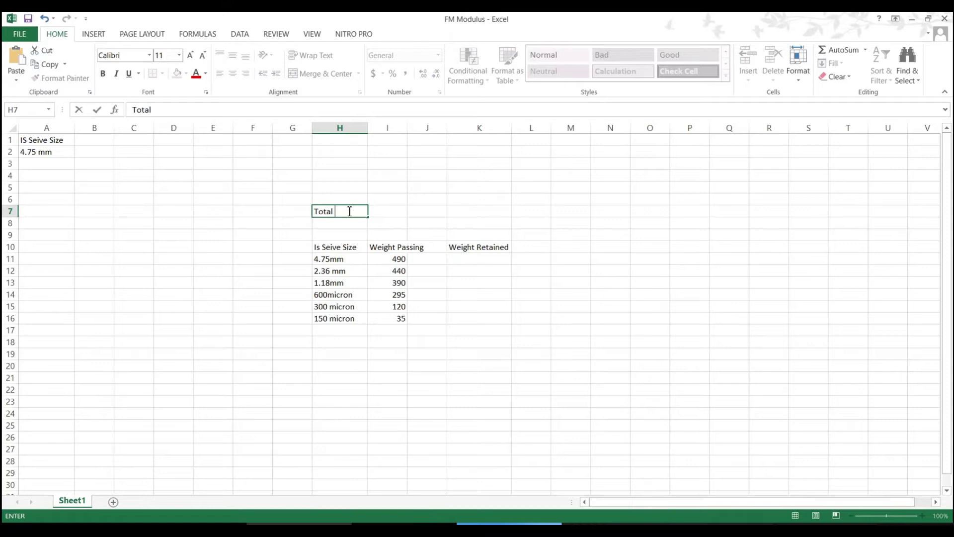
text( Weight of aggr)
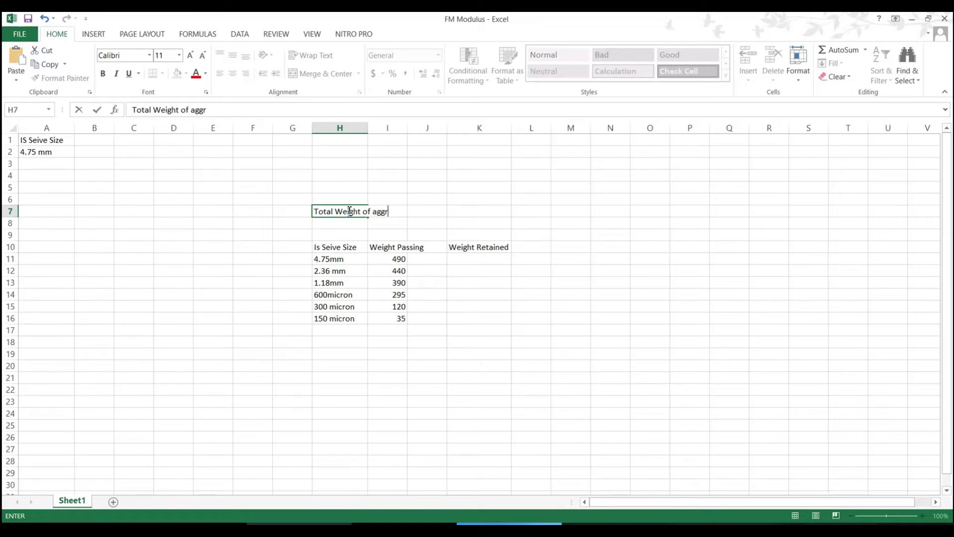
text(egate)
click(470, 209)
text(50)
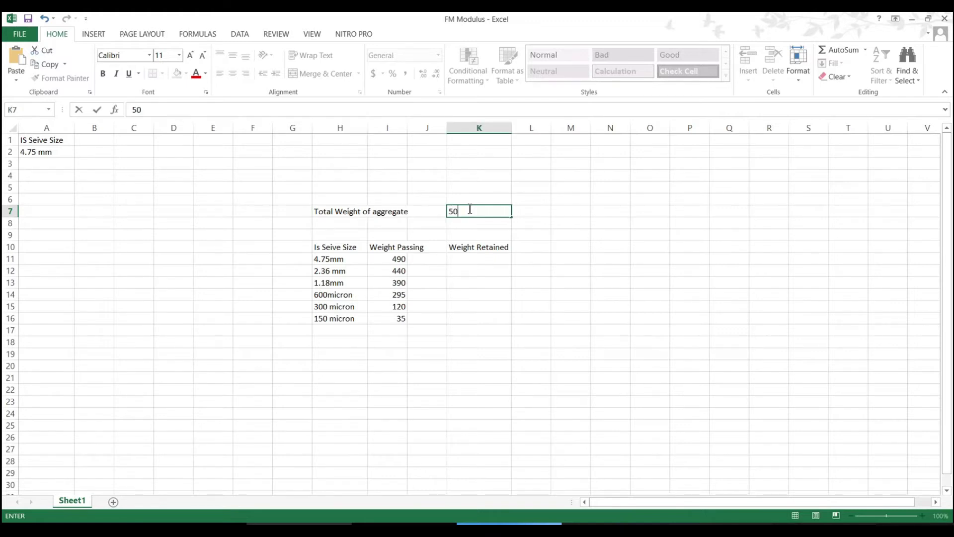
text(0gm)
Calculate the weight retained on the 4.75mm sieve in K11 with the formula =500-490.
click(477, 259)
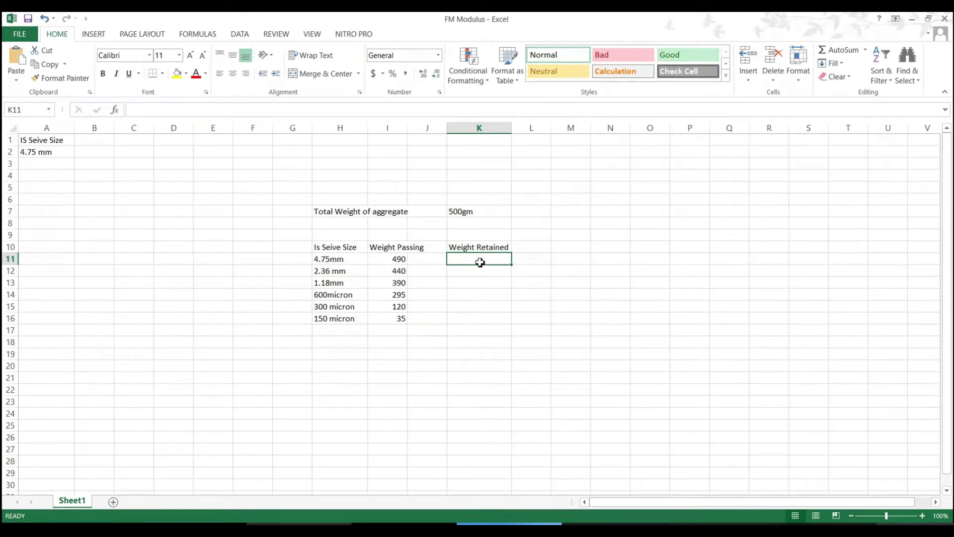
text(=5)
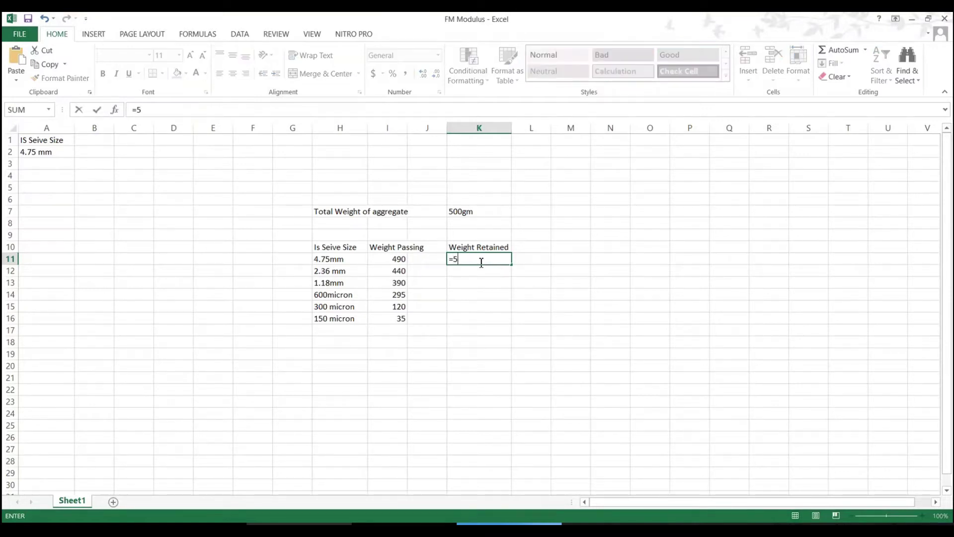
text(00-490)
key(Return)
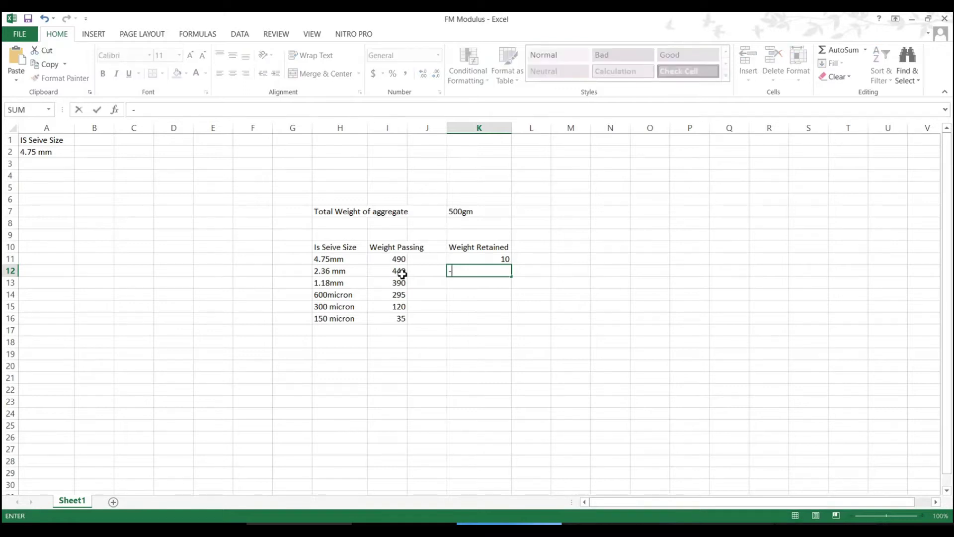
text(=500-440-)
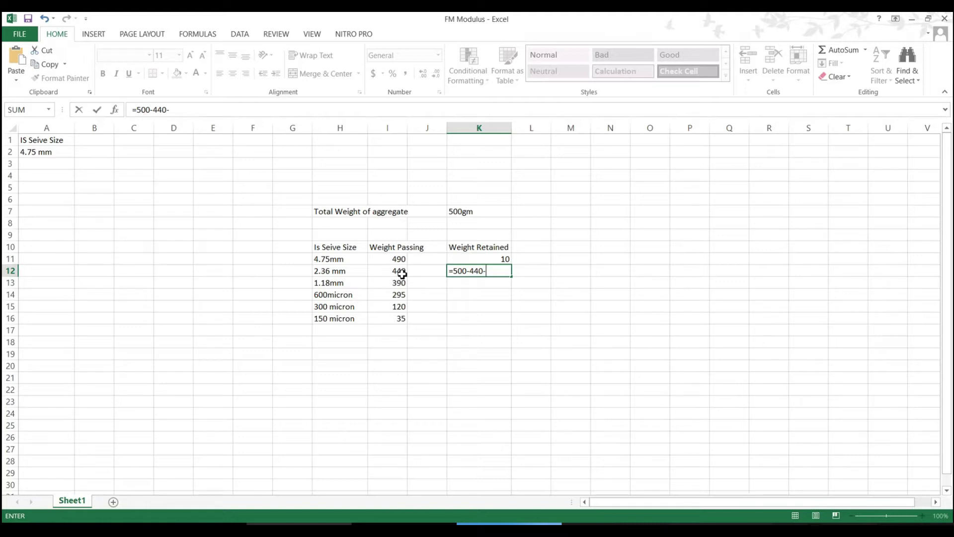
text(0)
key(BackSpace)
key(BackSpace)
key(BackSpace)
key(BackSpace)
key(BackSpace)
key(BackSpace)
key(BackSpace)
key(BackSpace)
key(BackSpace)
Calculate the weight retained on the 2.36 mm sieve in K12 with the formula =490-440.
text(490-440)
click(465, 271)
key(Left)
key(BackSpace)
key(Return)
Calculate the weight retained on the 1.18mm sieve in K13 with the cell-reference formula =I12-I13.
click(402, 283)
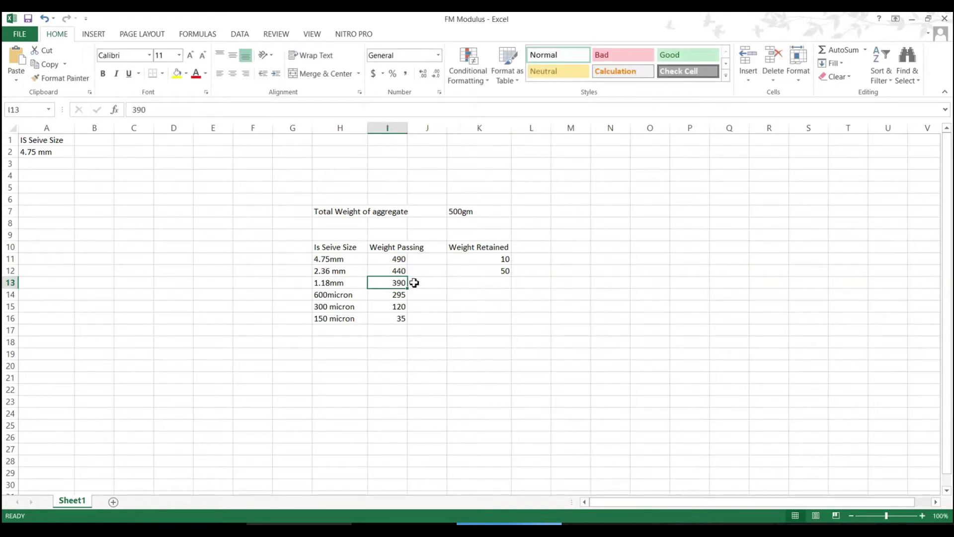
click(491, 284)
text(=)
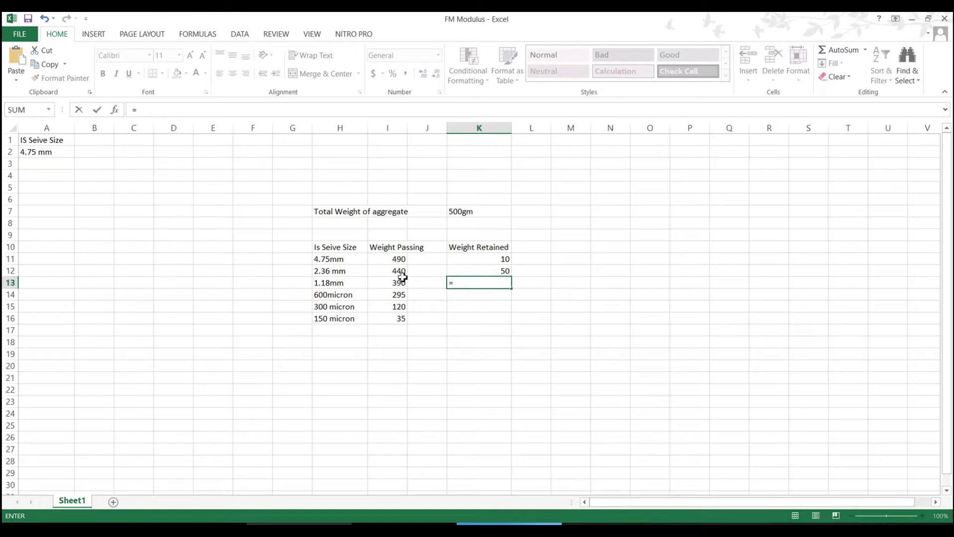
click(402, 273)
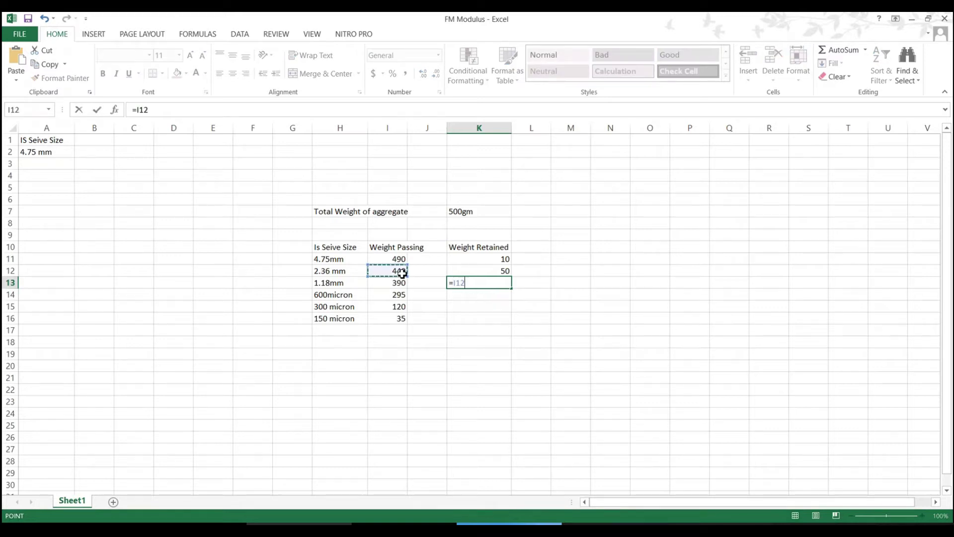
text(-)
click(401, 283)
key(Return)
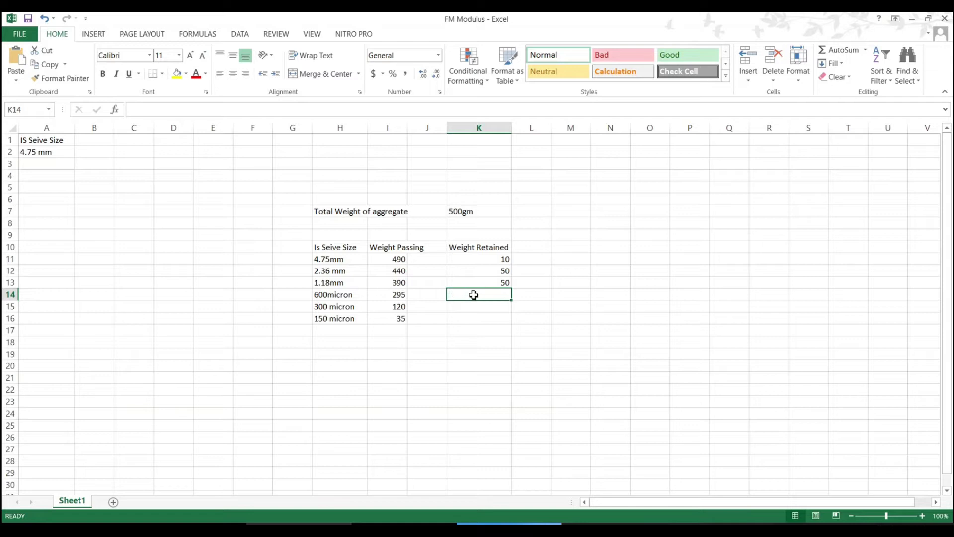
Calculate the weight retained on the 600 micron sieve in K14 with the formula =I13-I14.
text(=)
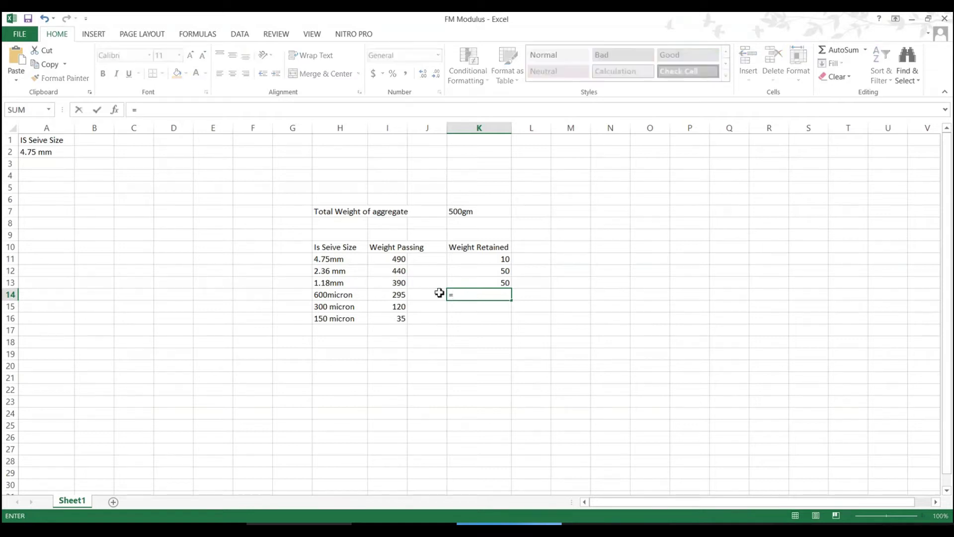
click(400, 283)
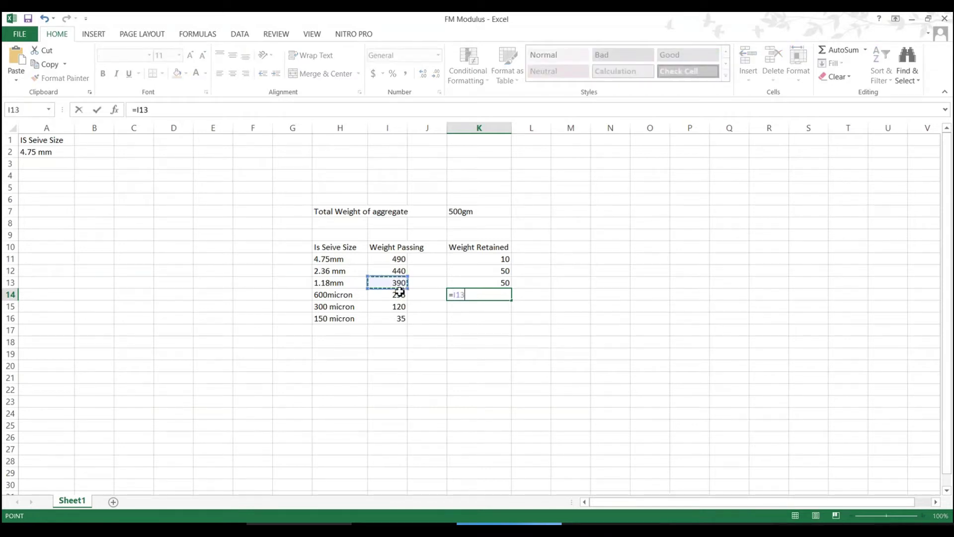
text(-)
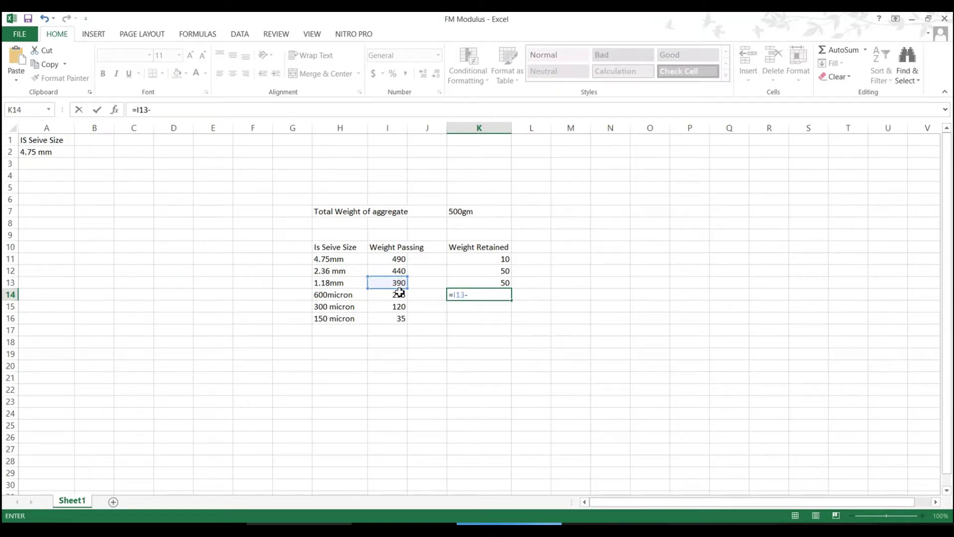
click(399, 297)
key(Return)
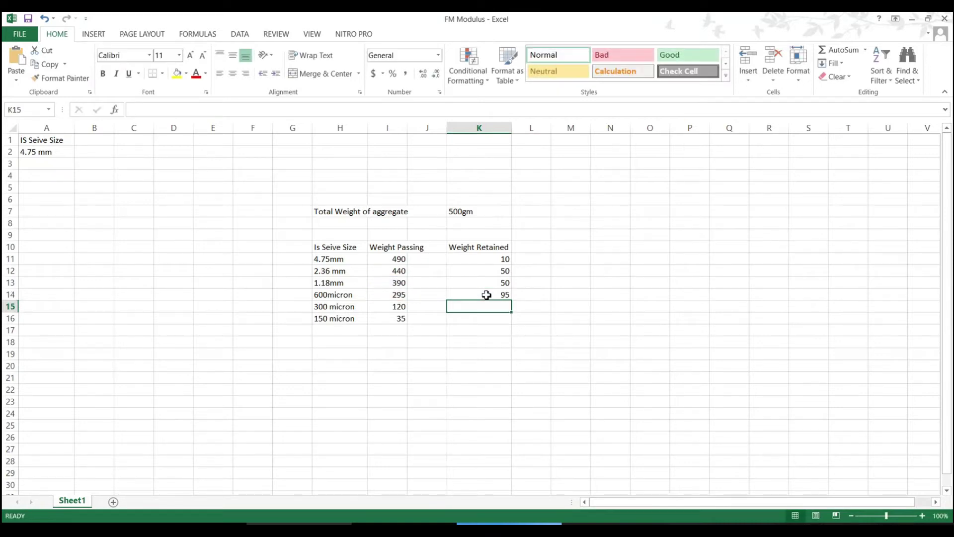
Calculate the weight retained on the 300 micron sieve in K15 with the formula =I14-I15.
text(=)
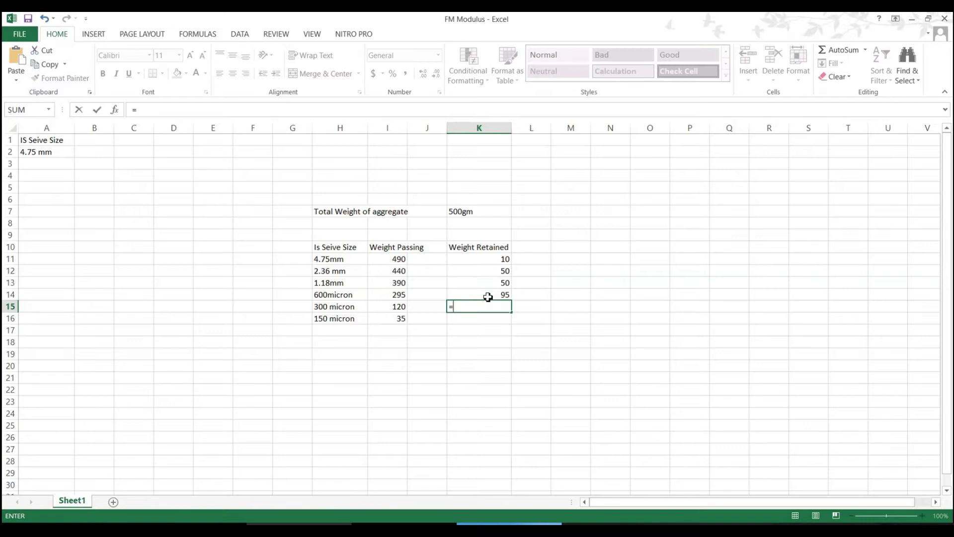
click(396, 296)
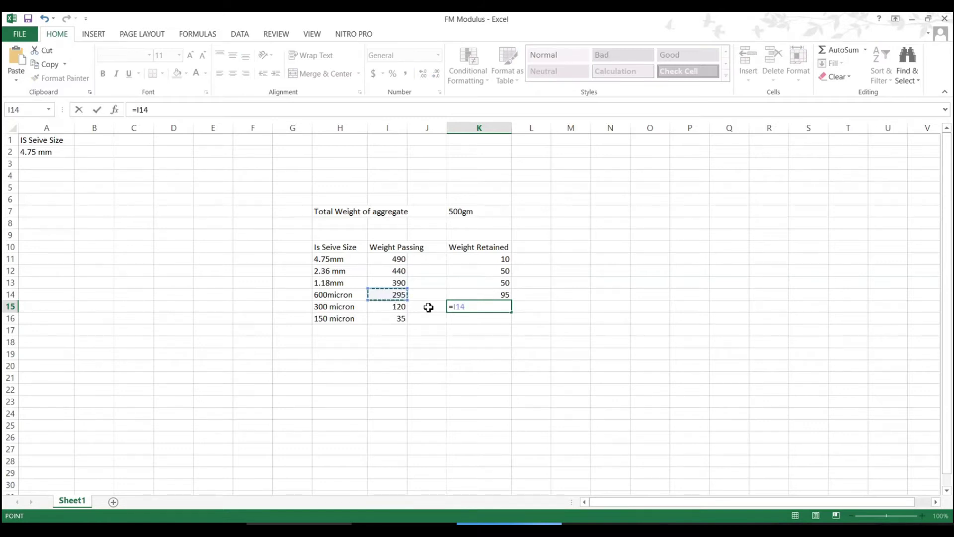
text(-)
click(407, 306)
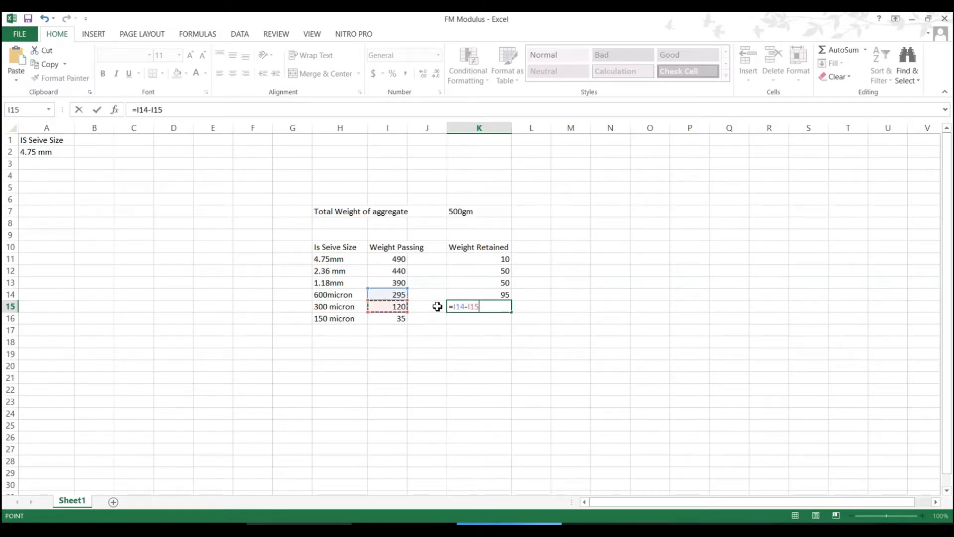
key(Return)
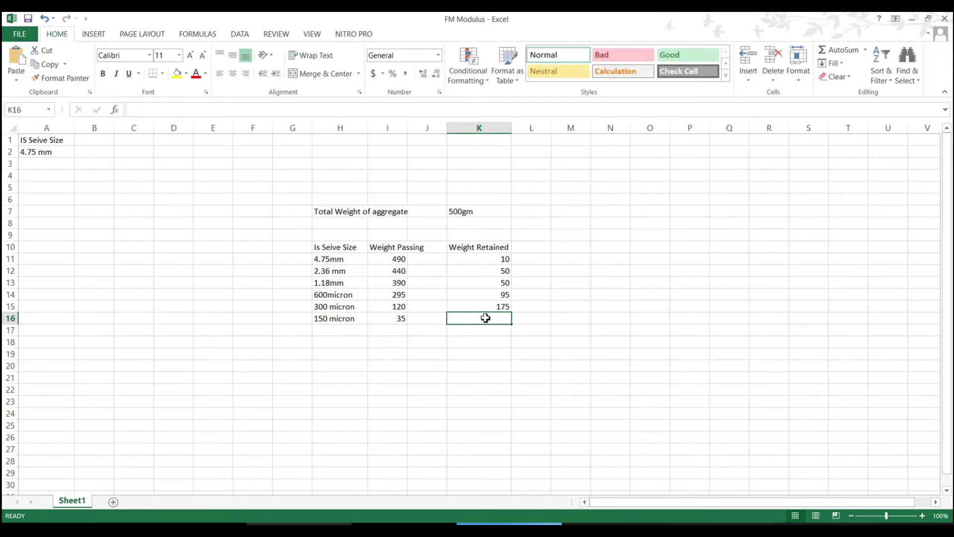
Calculate the weight retained on the 150 micron sieve in K16 with the formula =I15-I16.
text(=)
click(403, 306)
text(-)
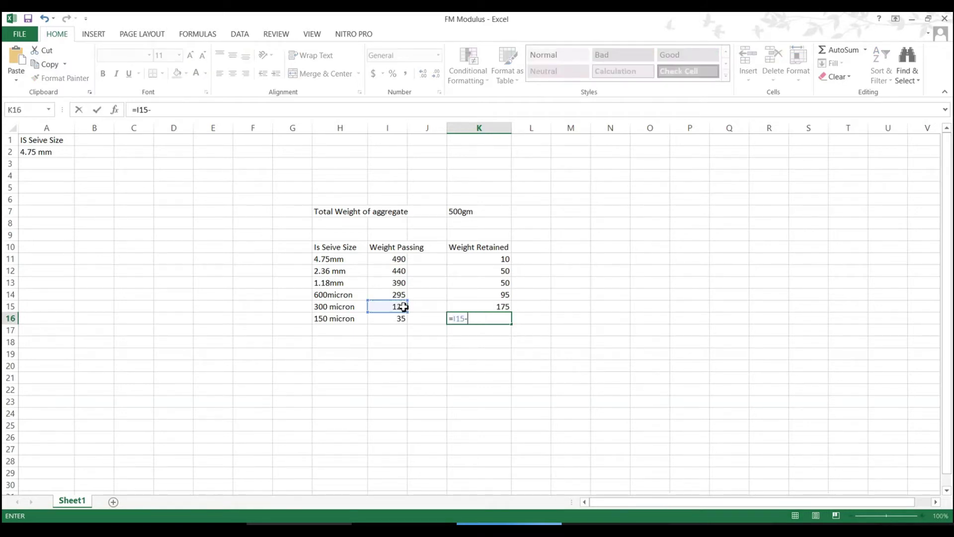
click(399, 318)
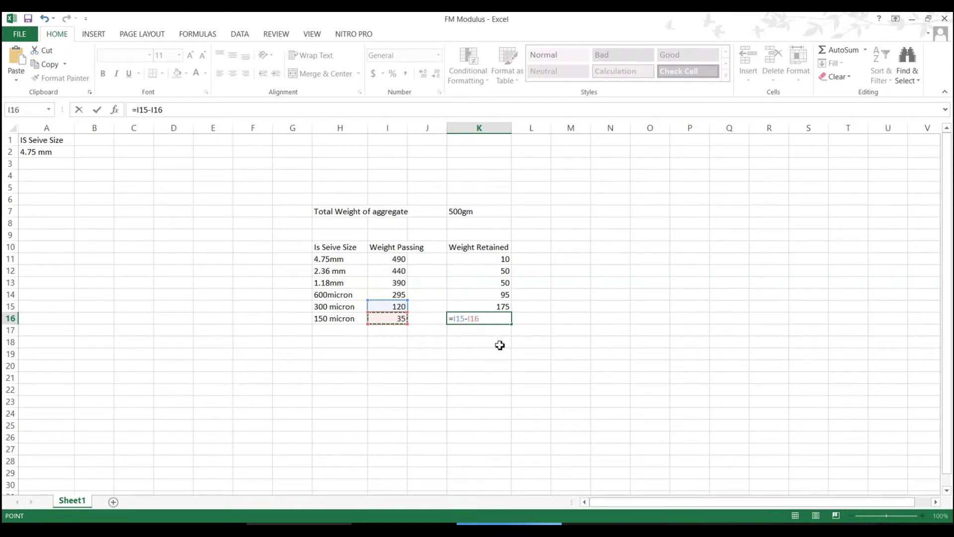
key(Return)
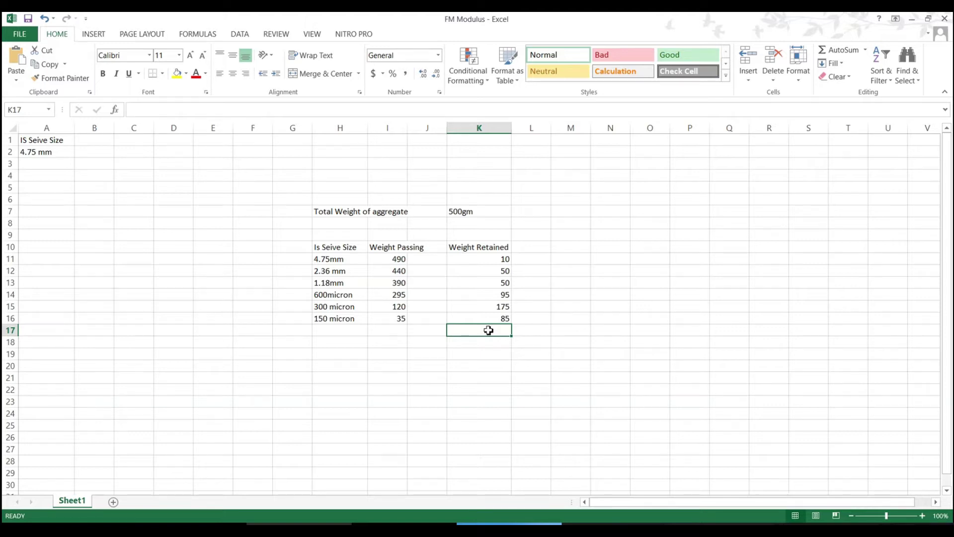
text(pa)
key(BackSpace)
key(BackSpace)
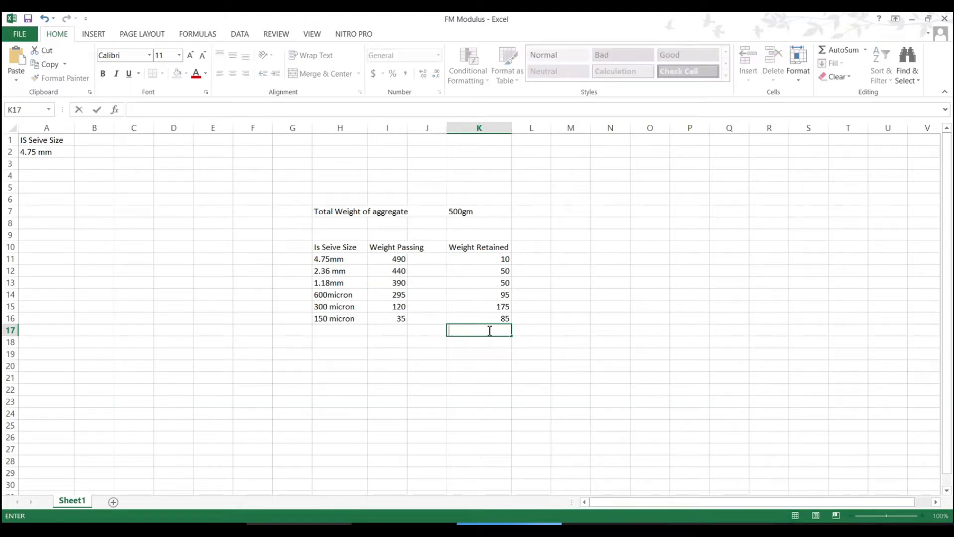
Add a row labelled "pan" in H17 and calculate its retained weight in K17 with the formula =500-SUM(K11:K16).
click(356, 328)
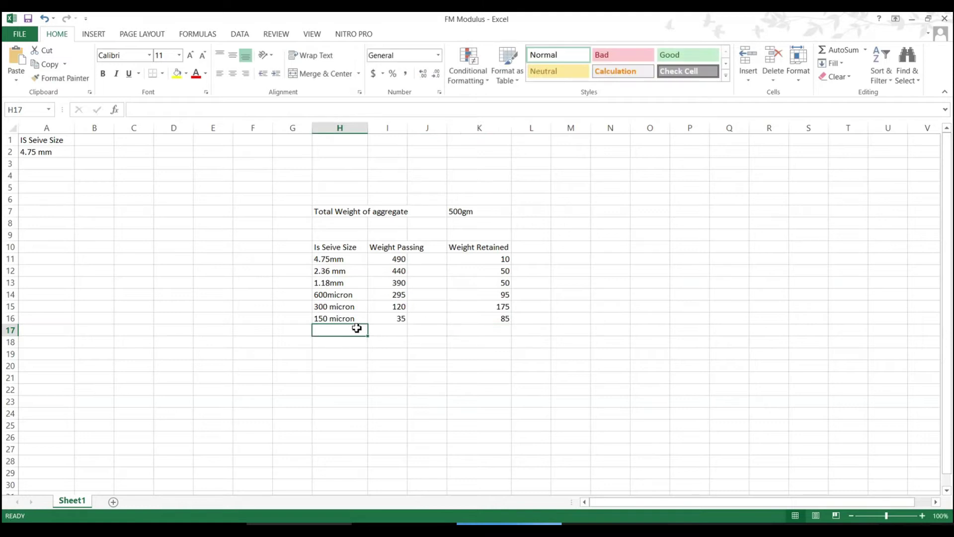
text(pan)
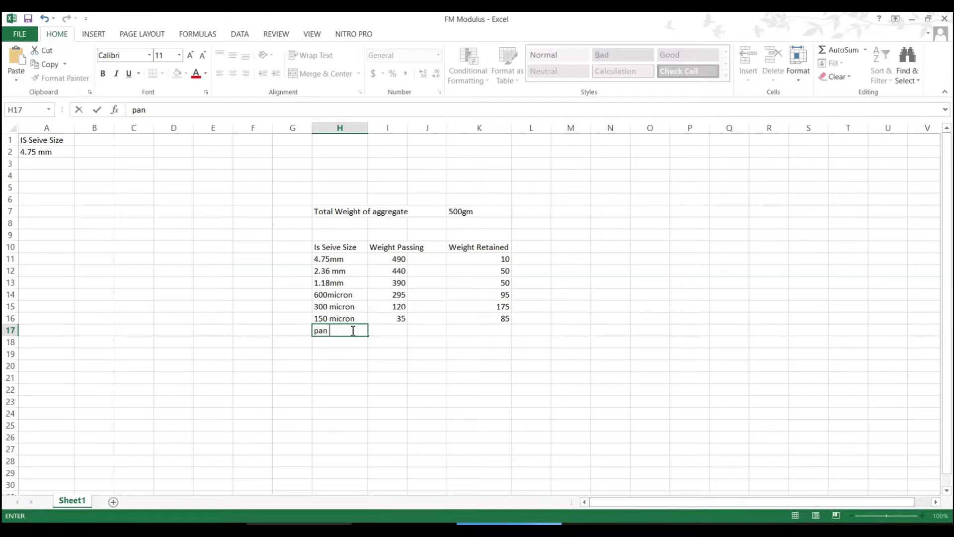
click(482, 328)
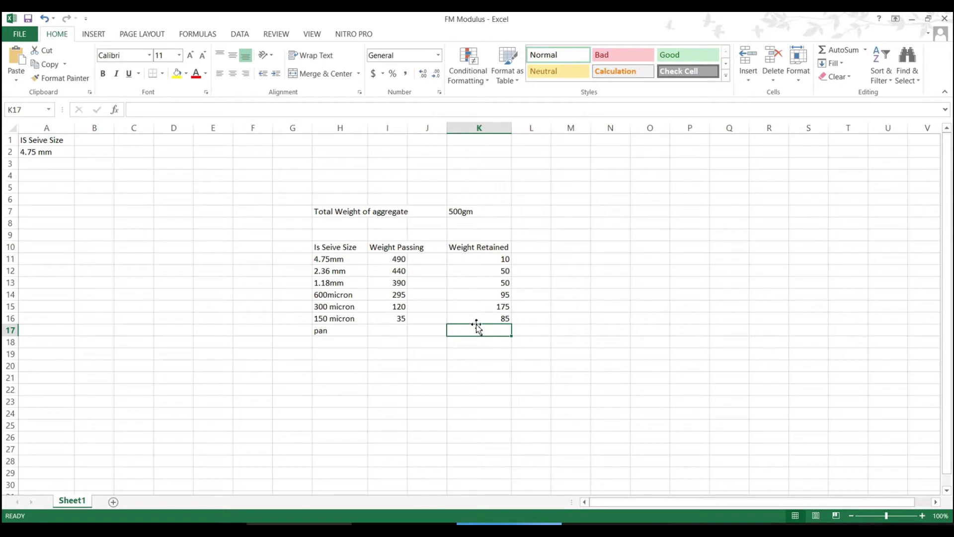
text(=)
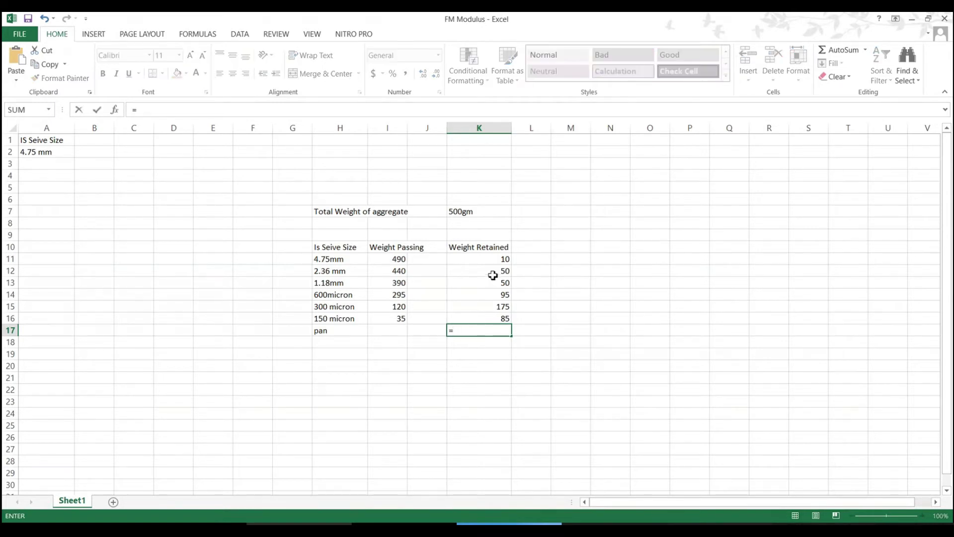
drag(494, 260, 492, 273)
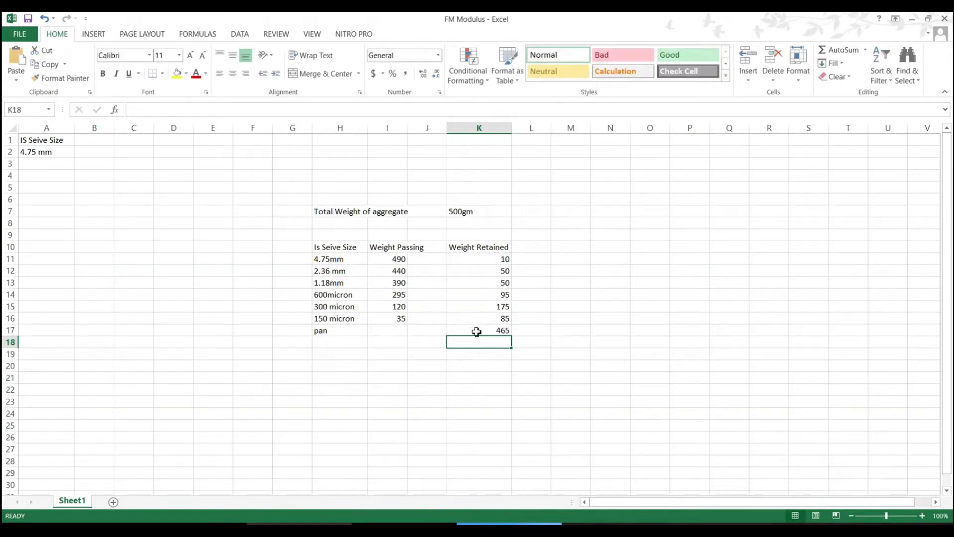
click(478, 331)
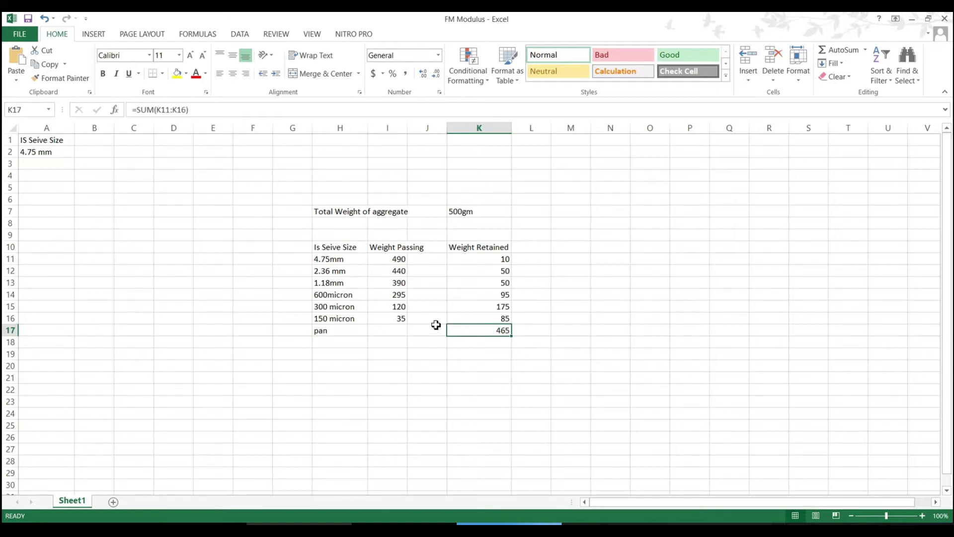
click(141, 110)
text(500-)
key(Return)
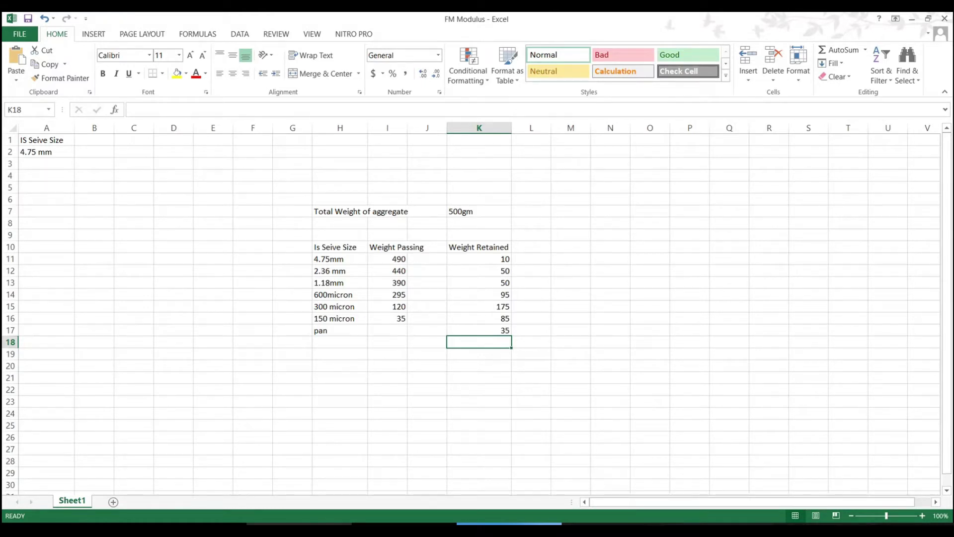
Enter the heading "Cumlative Weight Retained" in L10 and widen column L to fit it.
click(537, 251)
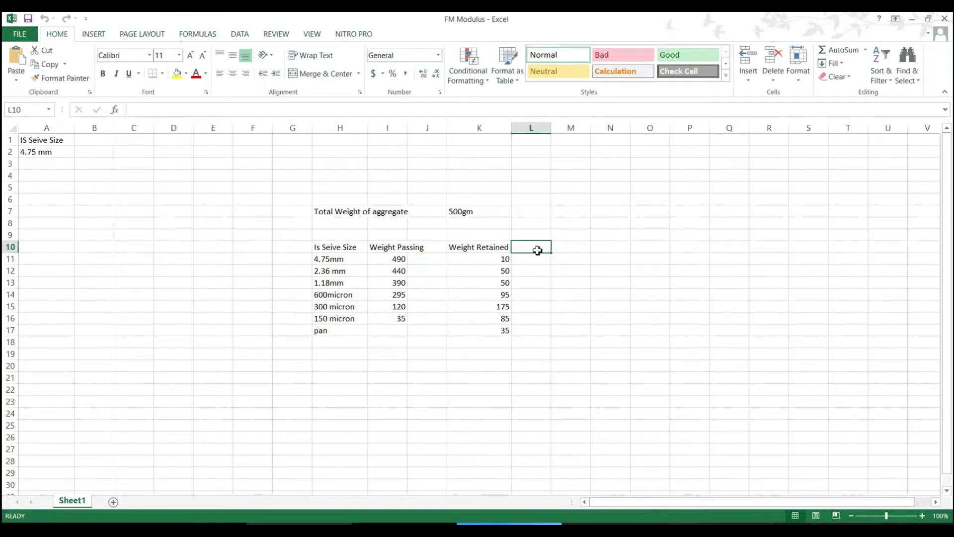
text(Cumlative W)
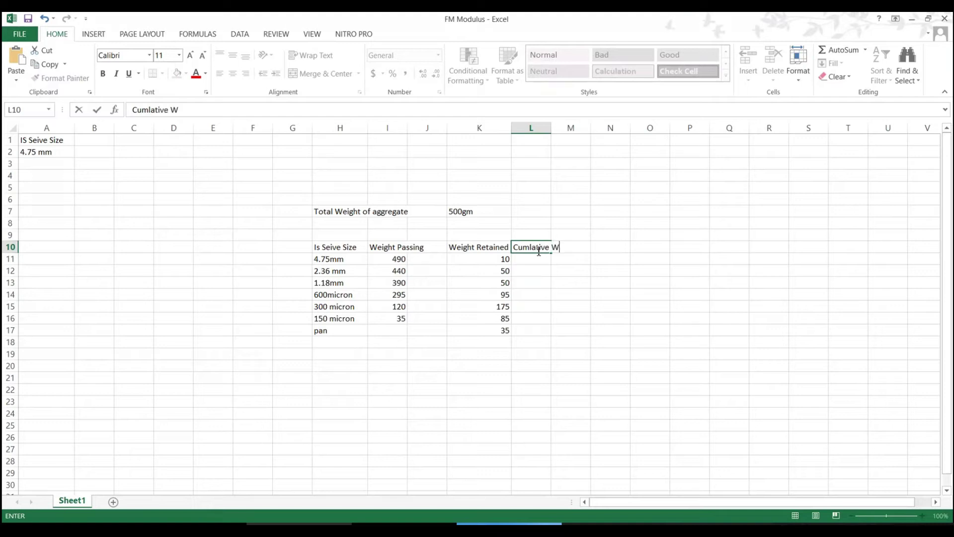
text(eight Retained)
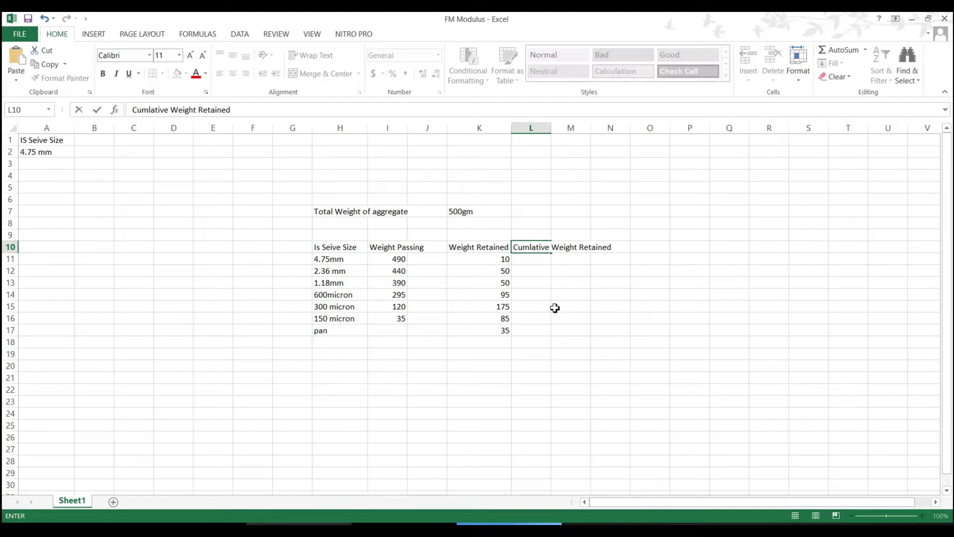
click(542, 258)
drag(551, 131, 619, 137)
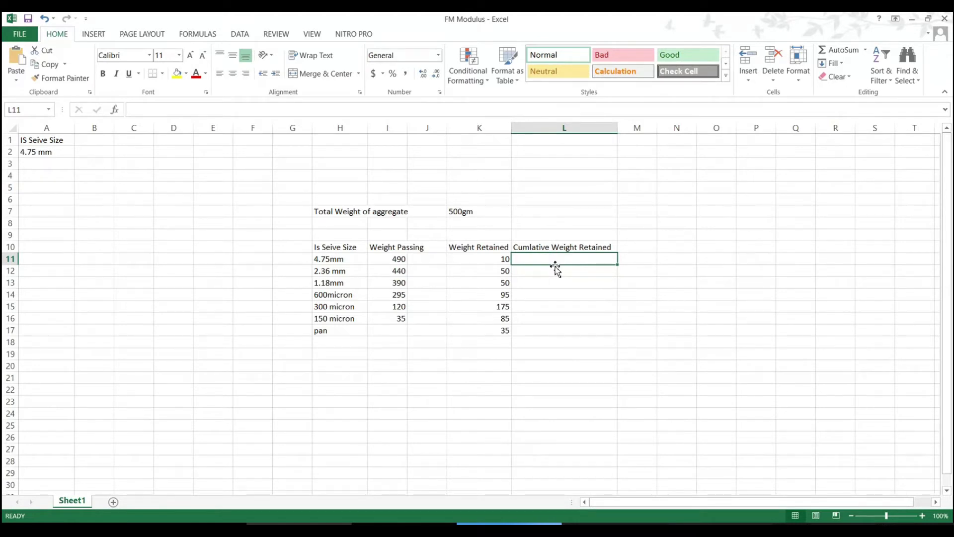
Enter the cumulative retained weights 10, 60 and 110 in L11 to L13 for the three largest sieves.
text(10)
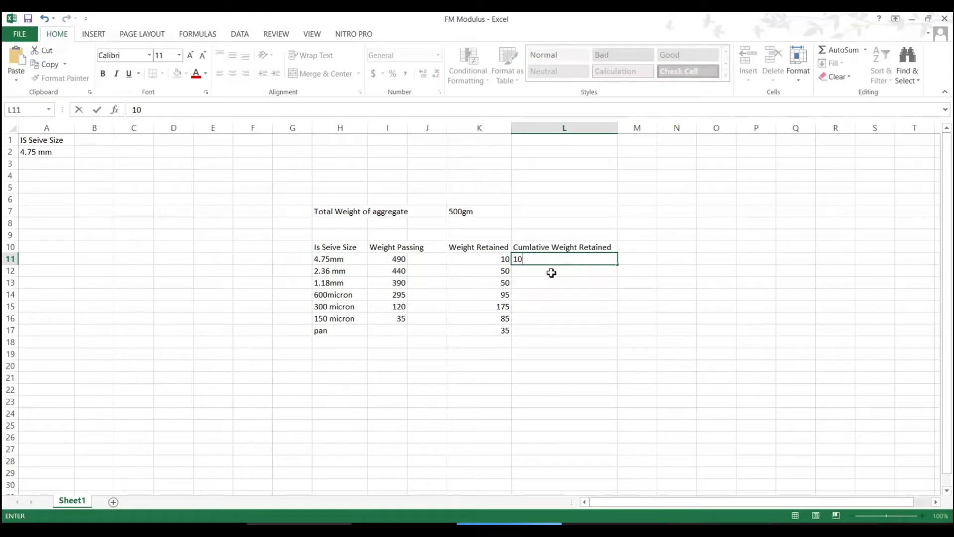
key(Return)
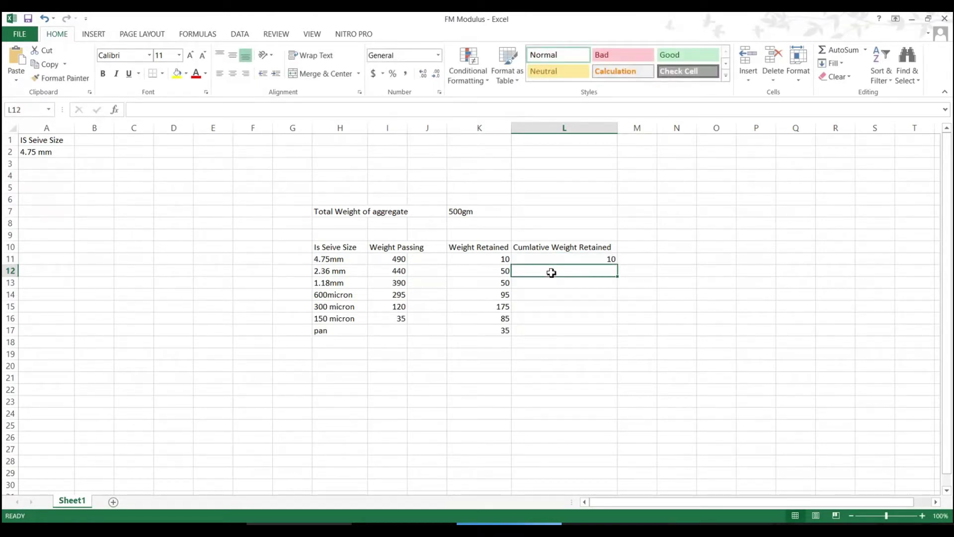
text(60)
click(546, 283)
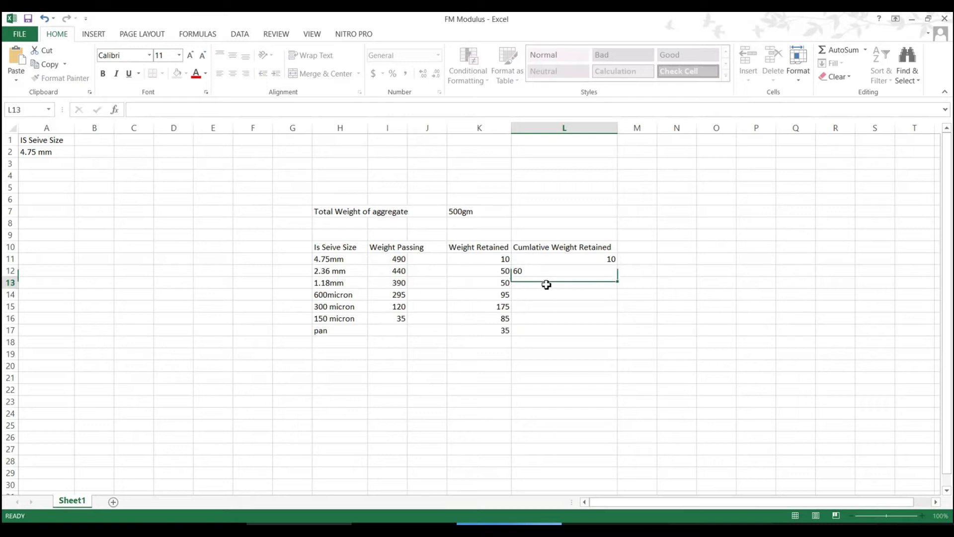
text(110)
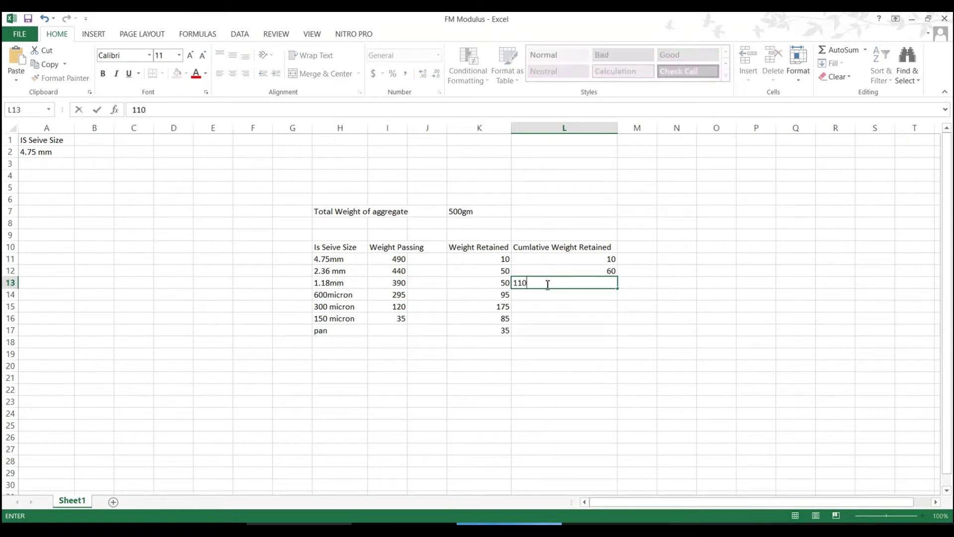
key(Return)
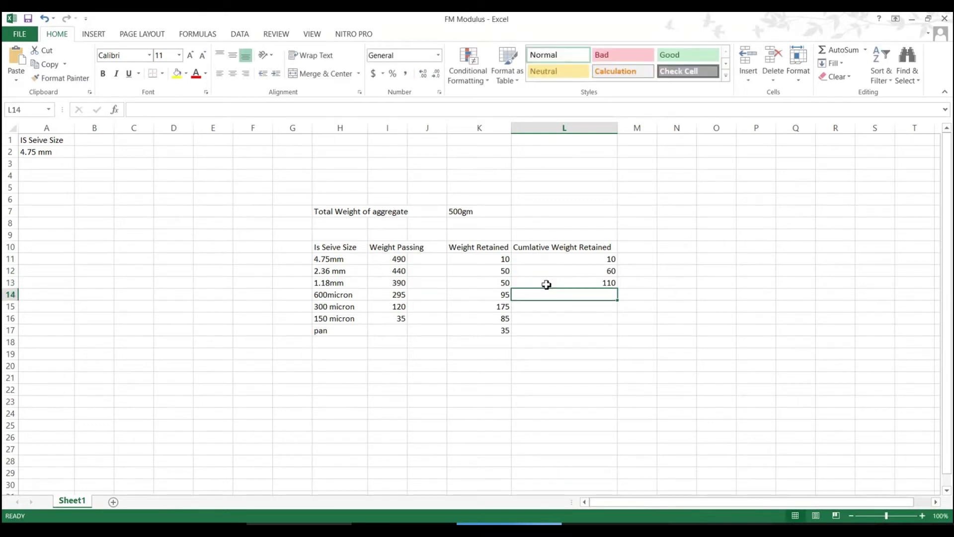
Calculate the cumulative retained weight in L14 with the formula =L13+K14 and fill it down to L16.
text(=)
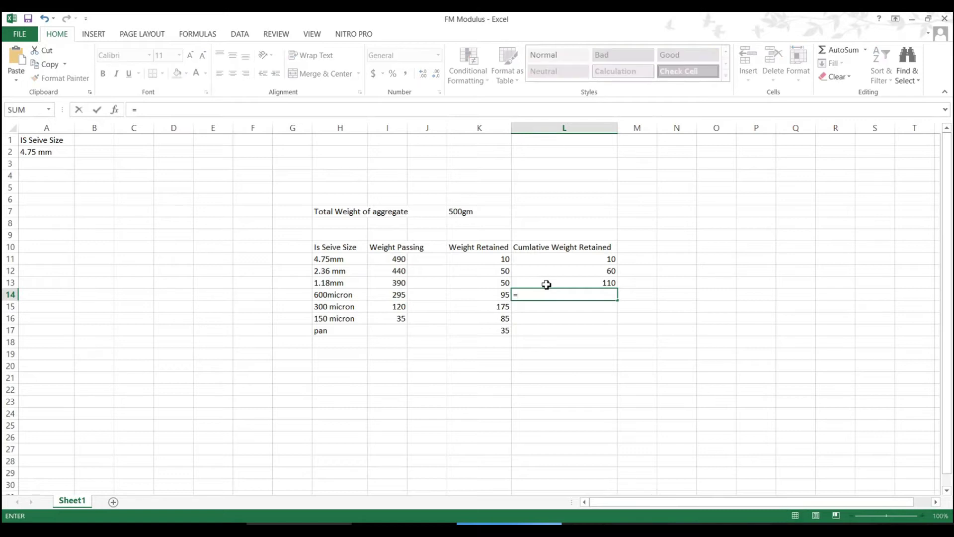
click(546, 284)
text(+)
click(479, 294)
key(ctrl+Return)
drag(618, 301, 619, 326)
Clear the pan row's contents from H17 to K17.
click(329, 333)
drag(328, 333, 501, 330)
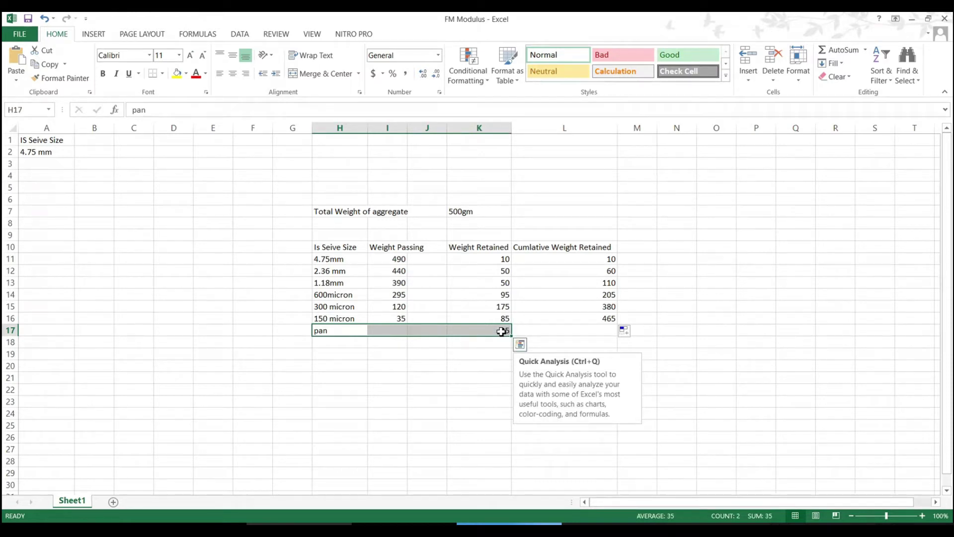
key(Delete)
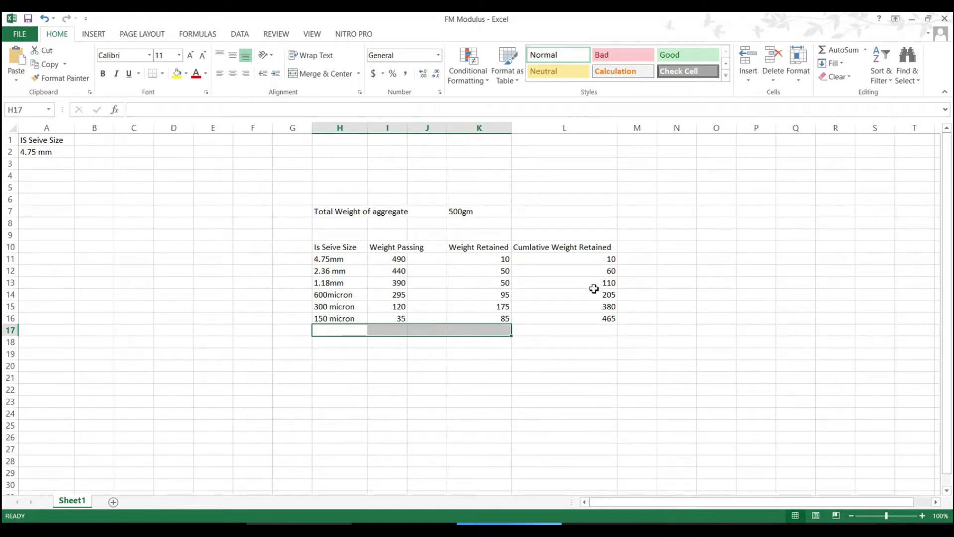
Enter the column heading "Percentage" in M10, beside the cumulative weight heading.
click(633, 251)
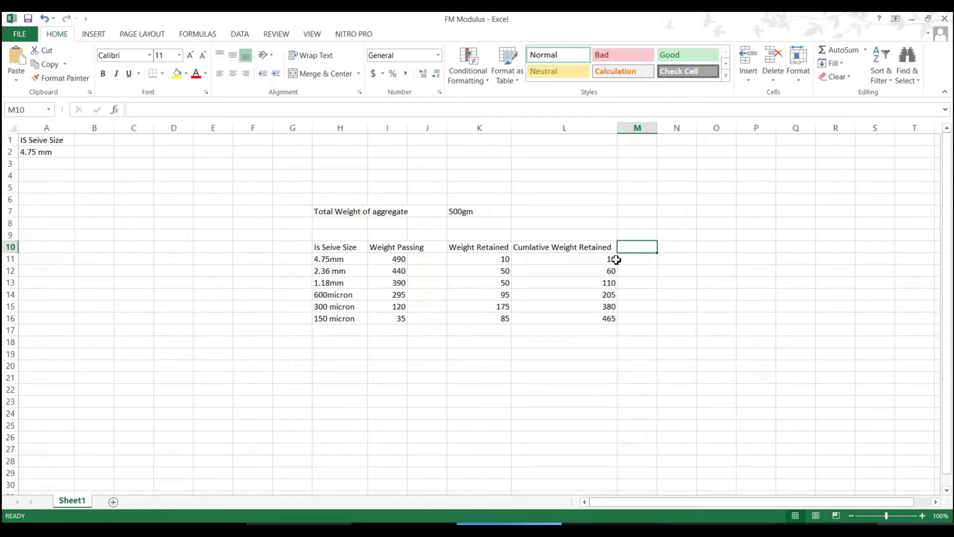
text(Percentage)
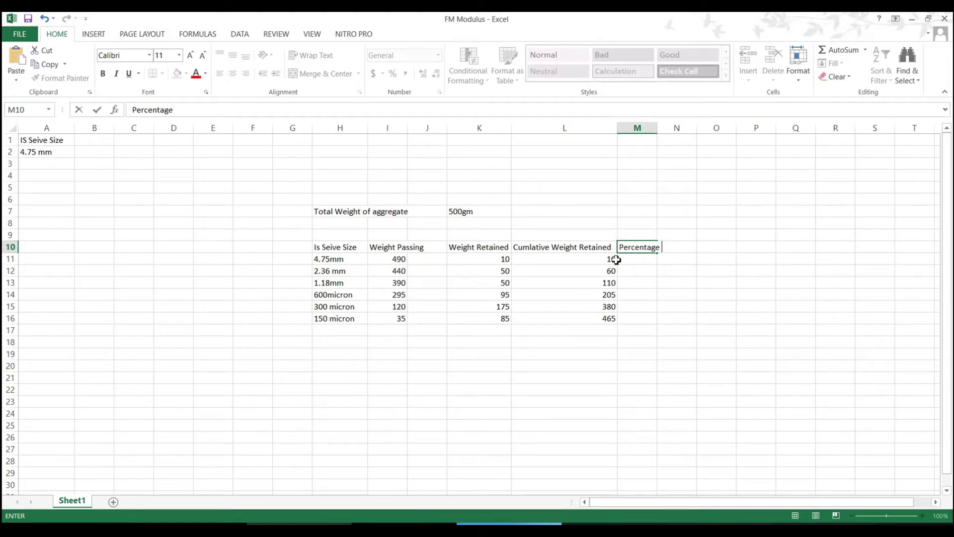
click(650, 260)
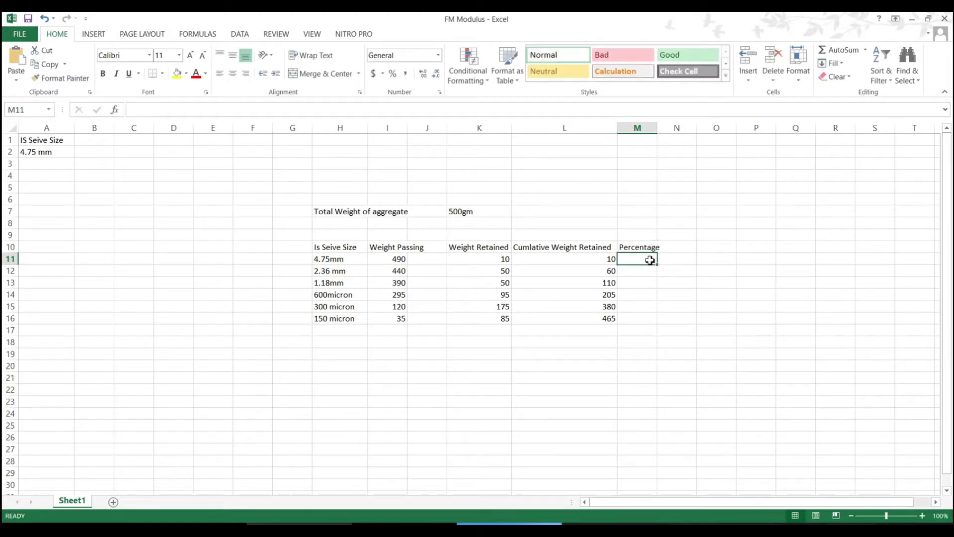
Calculate the 4.75mm sieve's cumulative retained fraction in M11 with the formula =10/500.
text(=)
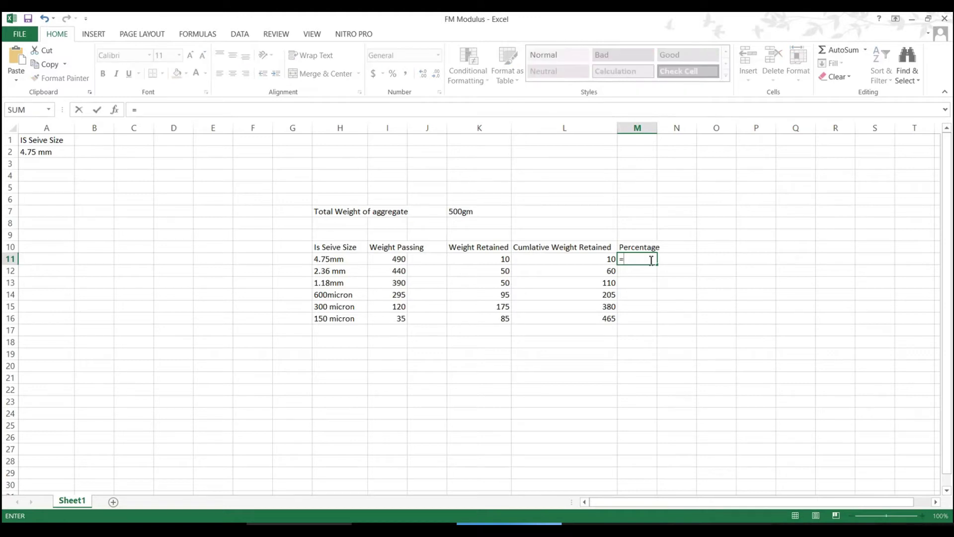
text(10)
key(alt+Tab)
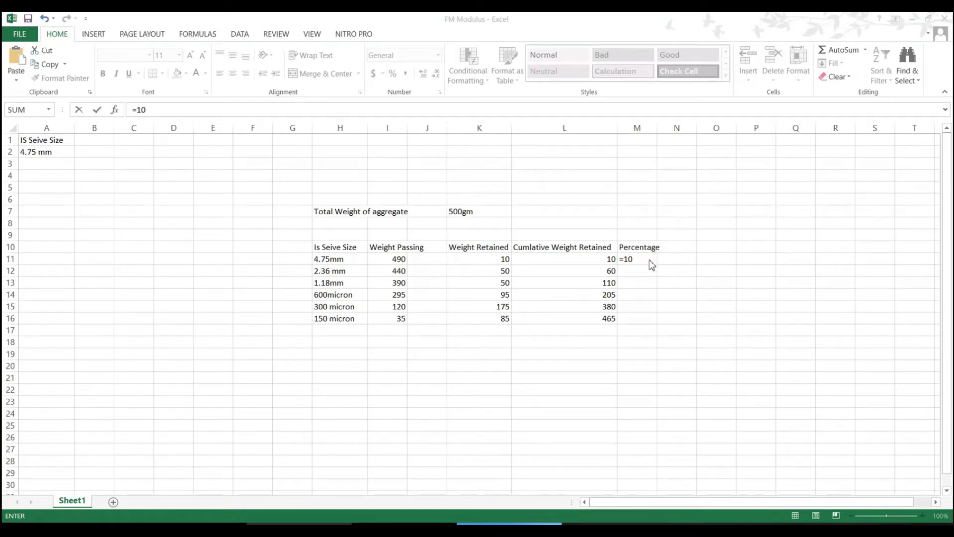
click(652, 265)
text(/)
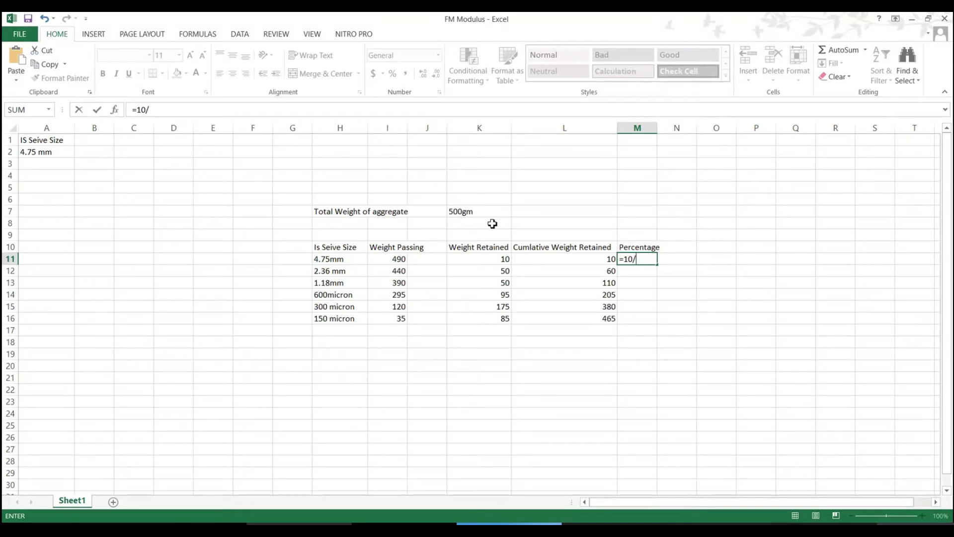
text(00)
key(ctrl+Return)
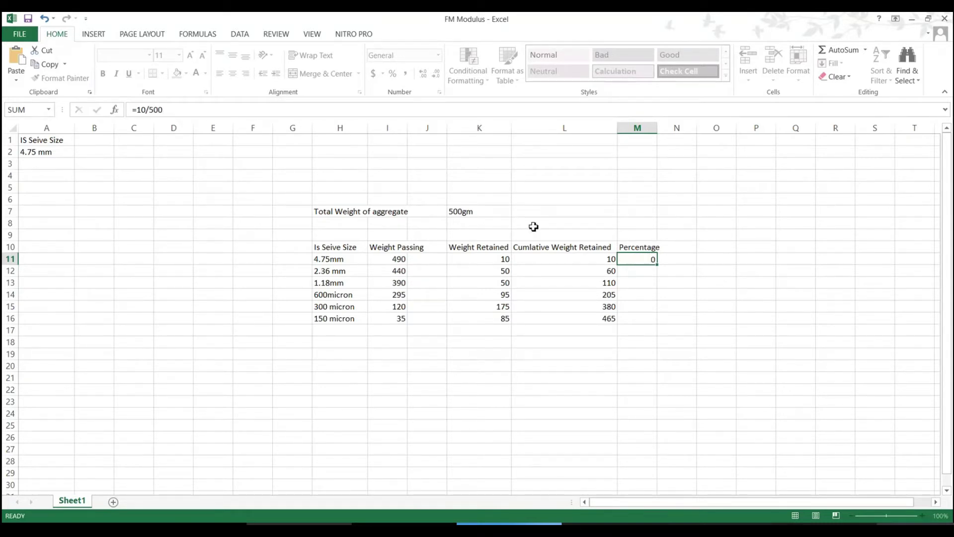
click(626, 259)
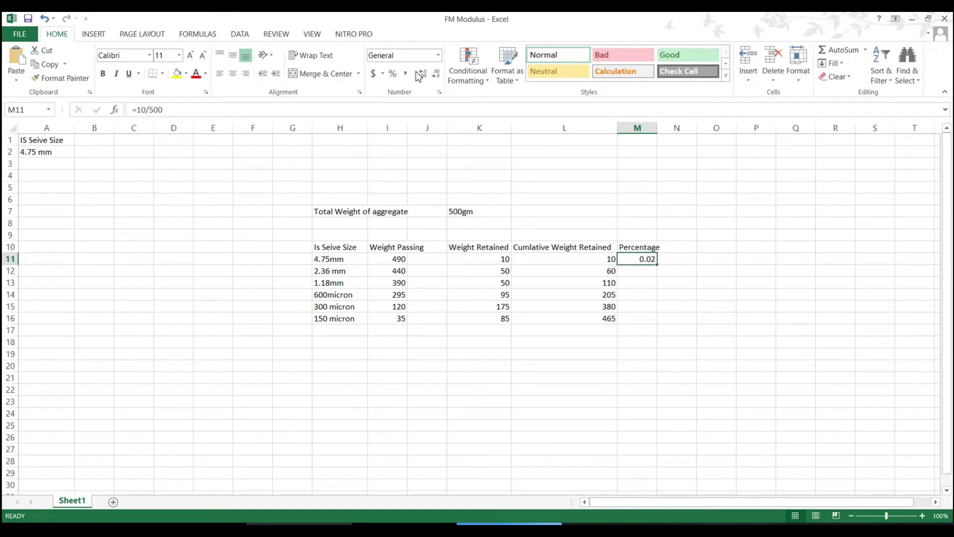
Format the 4.75mm sieve's value in M11 as a percentage.
click(394, 75)
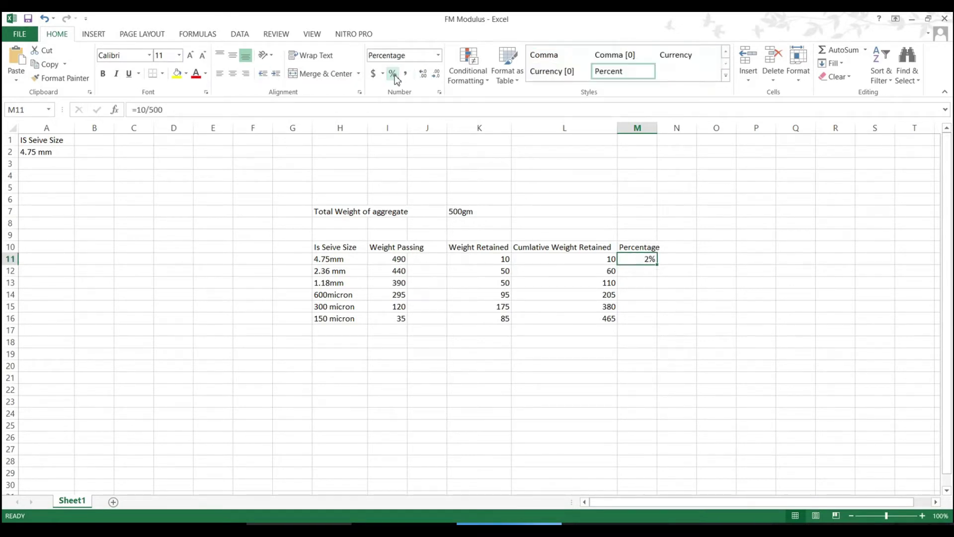
click(642, 270)
click(646, 262)
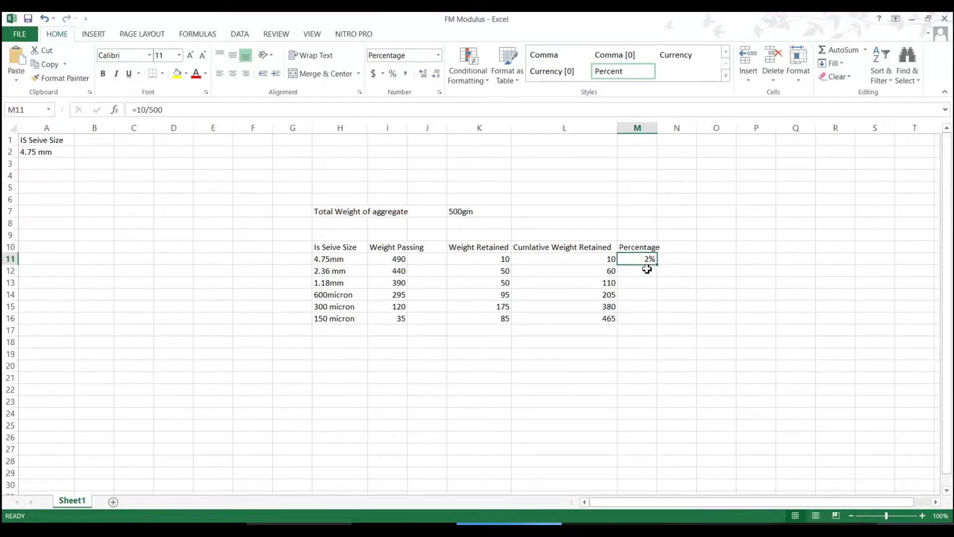
Split the total weight into 500 in K7 and gm in L7, and fill the formula =L11/$K$7 from M11 down to M16.
click(476, 211)
click(264, 110)
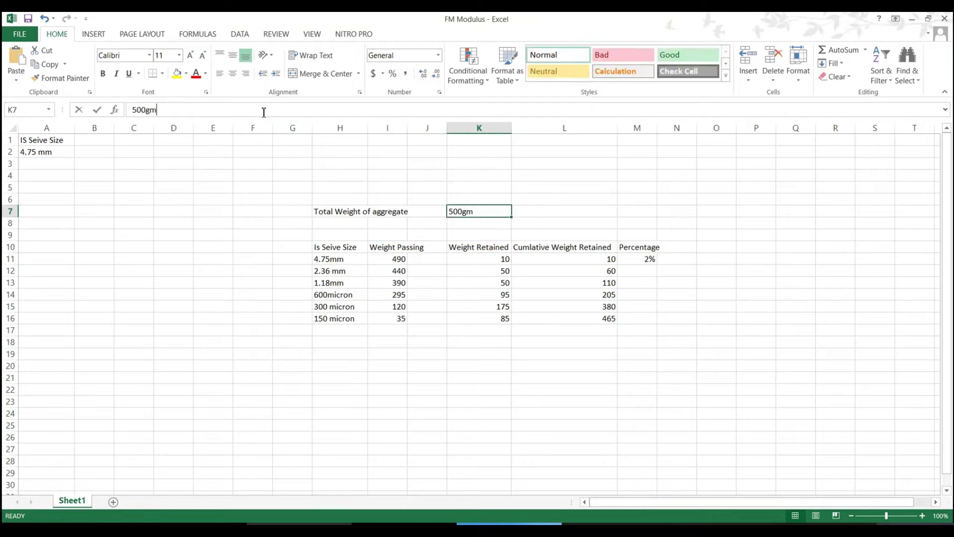
key(BackSpace)
key(BackSpace)
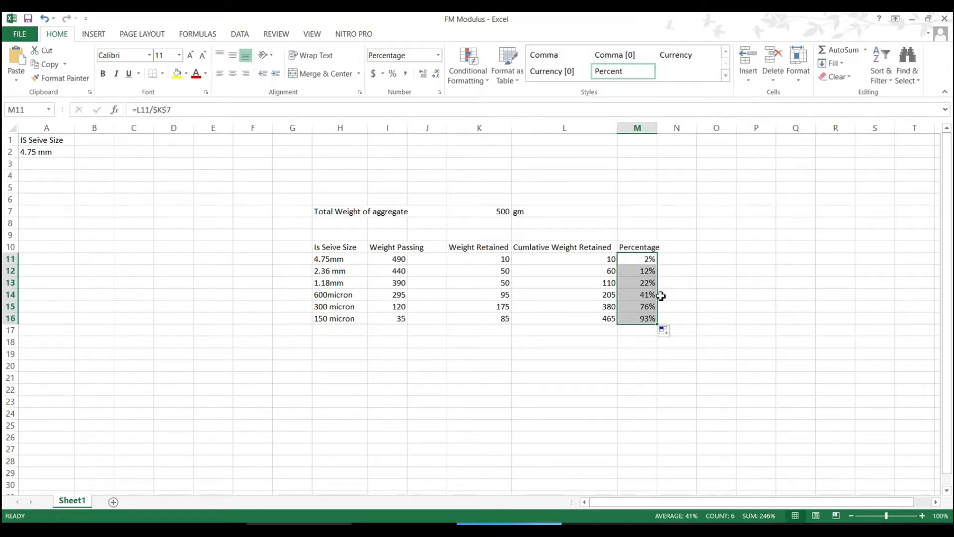
click(667, 267)
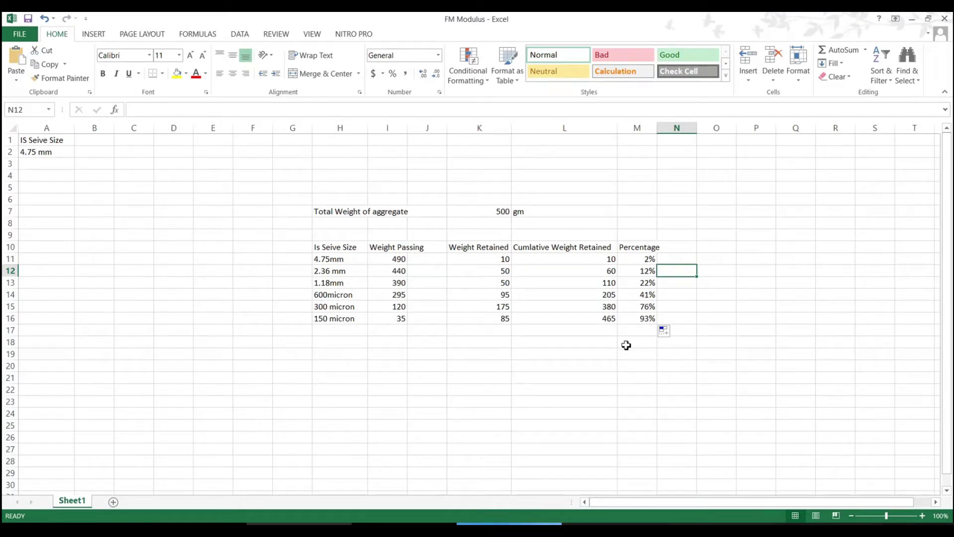
click(638, 332)
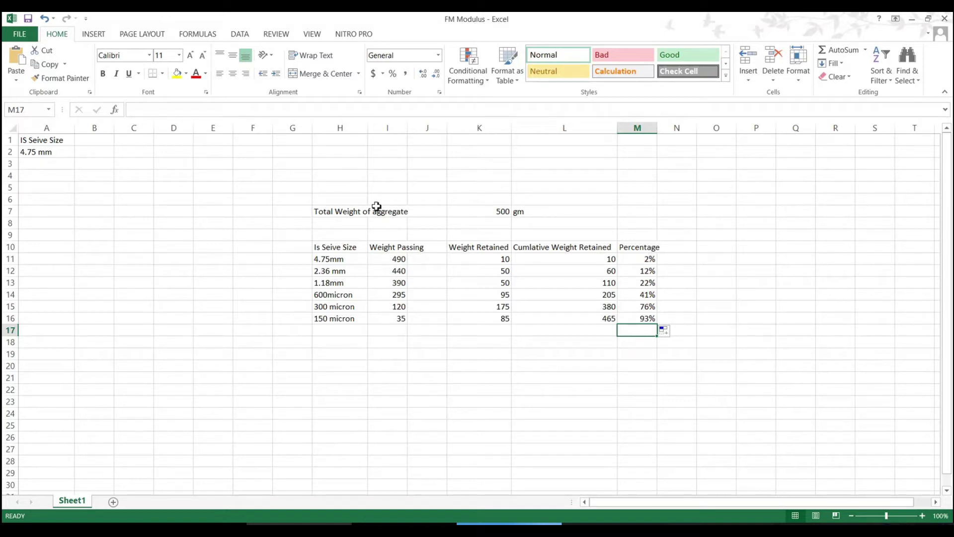
text(=)
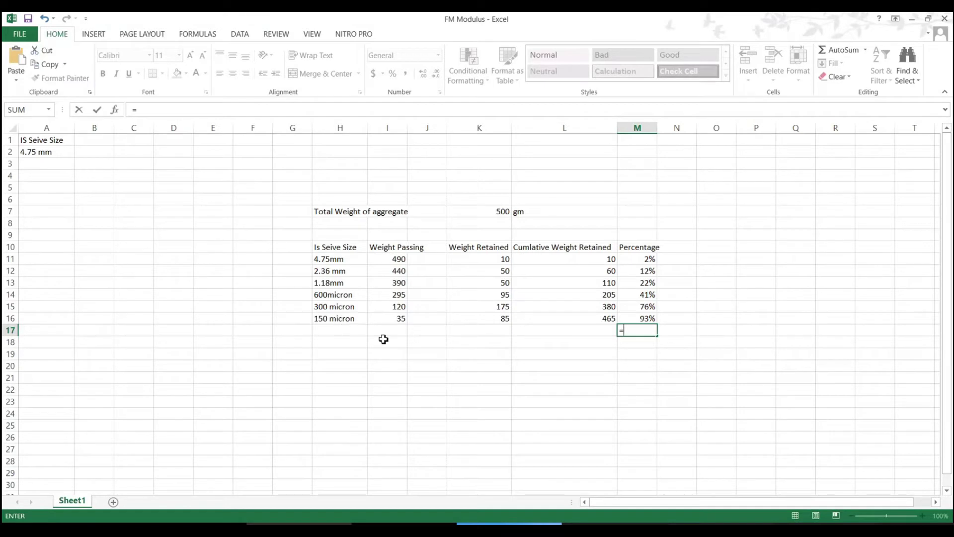
click(324, 330)
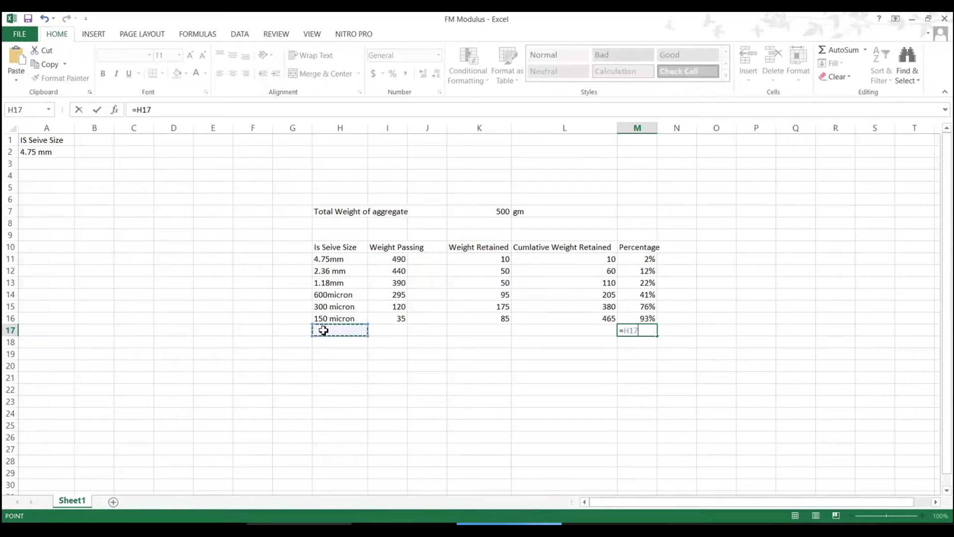
key(Escape)
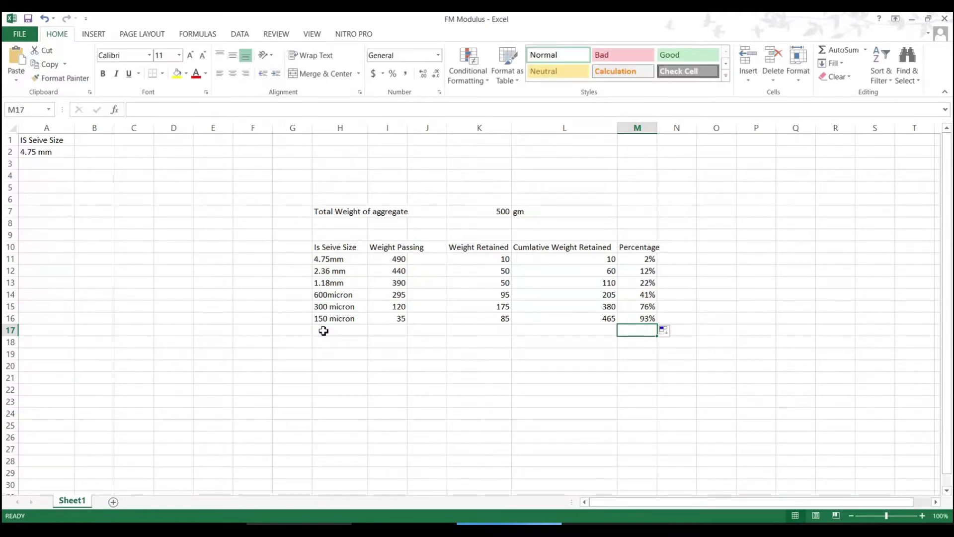
Add a "75 micron" sieve row in H17 with a retained weight of 10 in K17.
click(323, 330)
text(75)
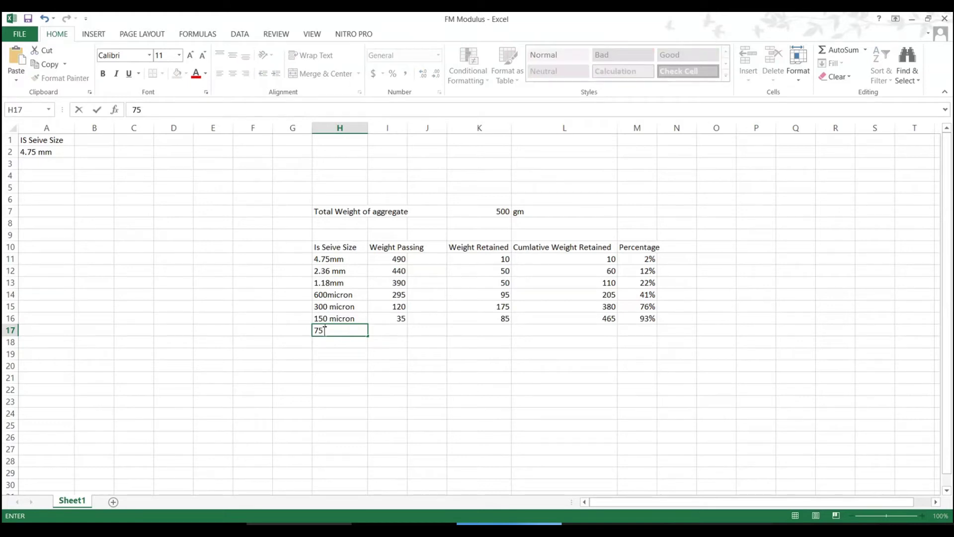
text( micron)
click(396, 330)
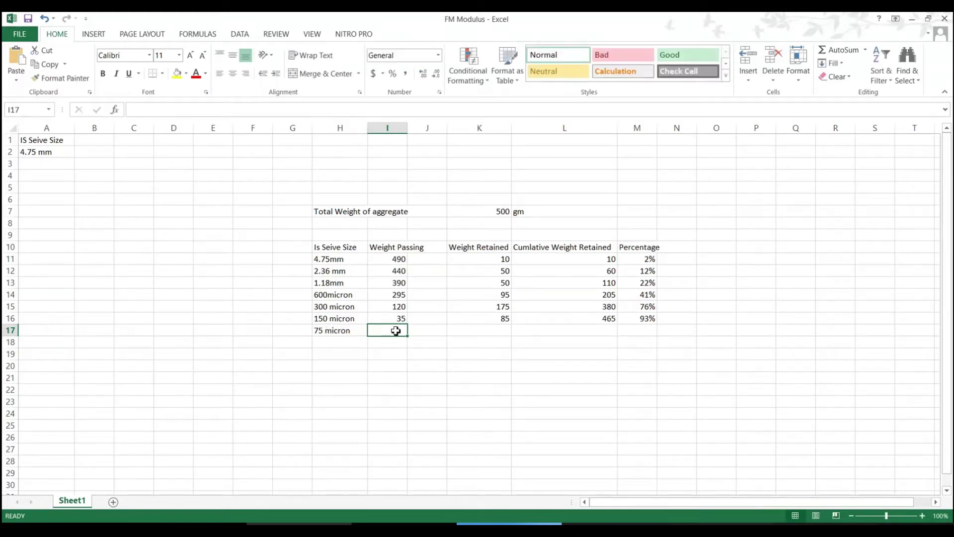
click(504, 331)
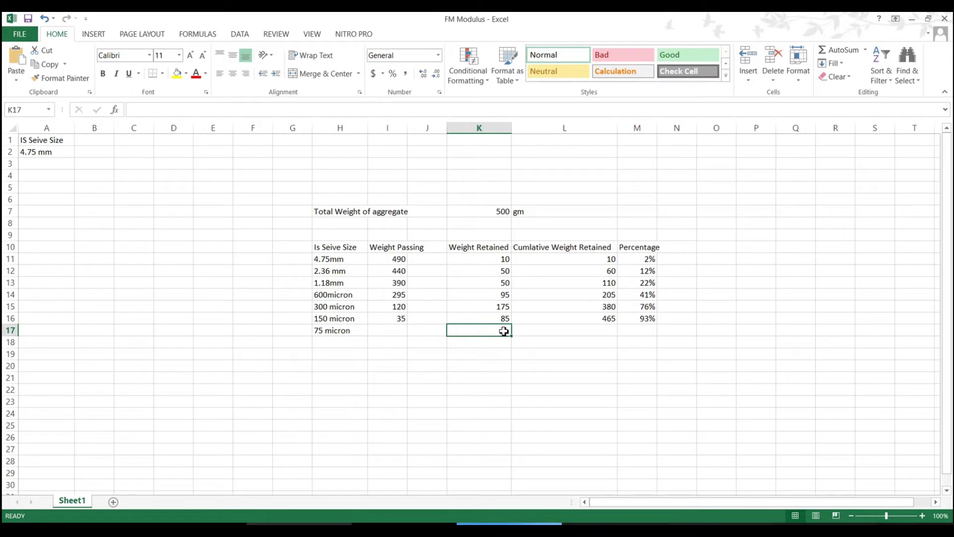
text(10)
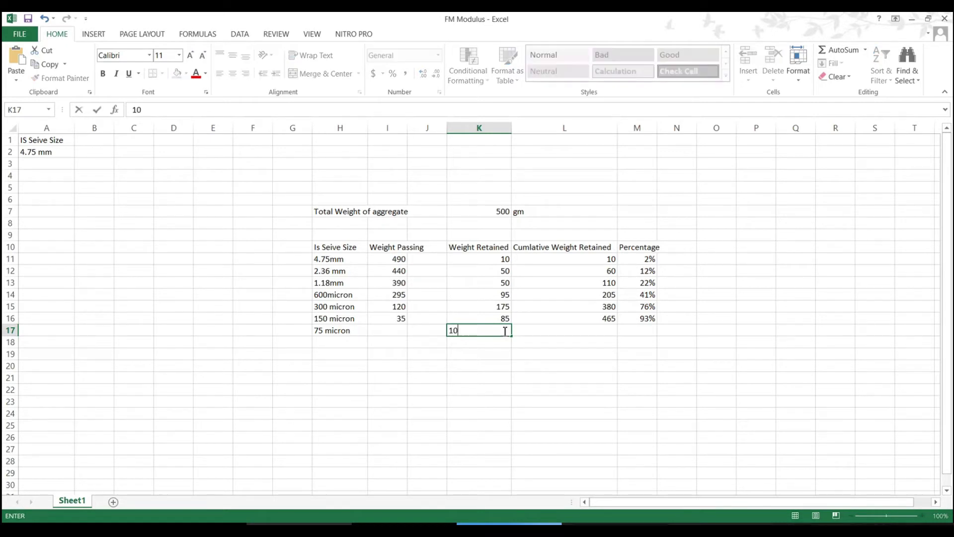
click(572, 329)
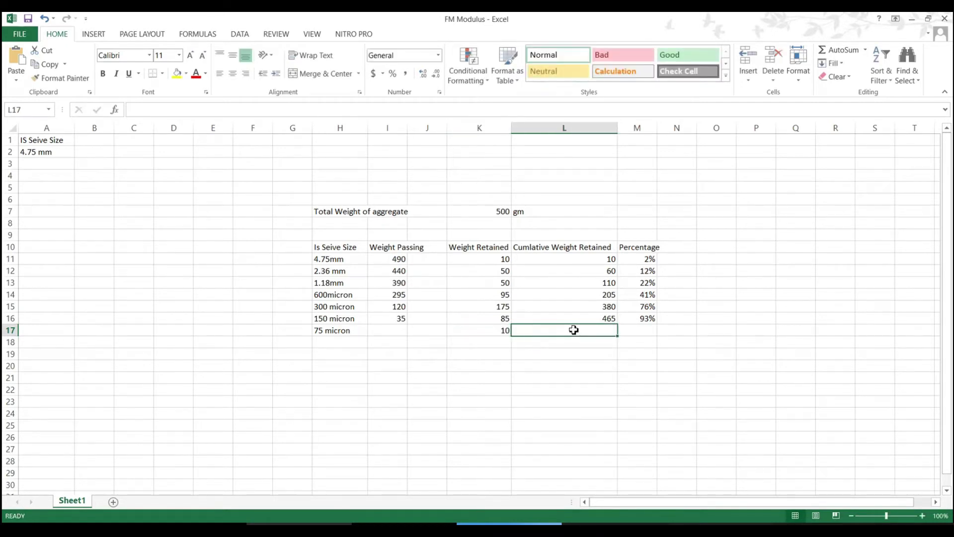
Fill the cumulative weight formula from L16 and the percentage formula from M16 down to row 17.
click(610, 320)
click(608, 330)
click(607, 321)
drag(618, 323, 620, 333)
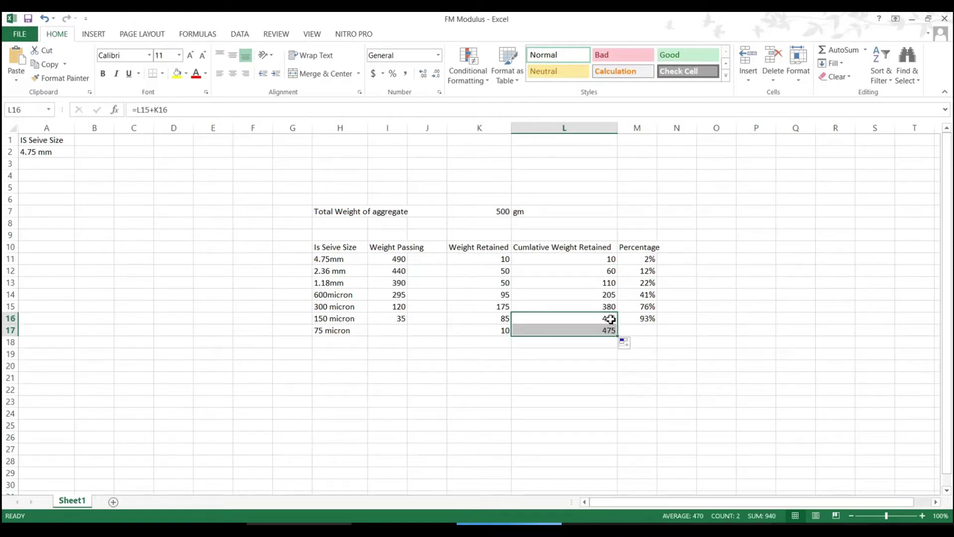
click(650, 332)
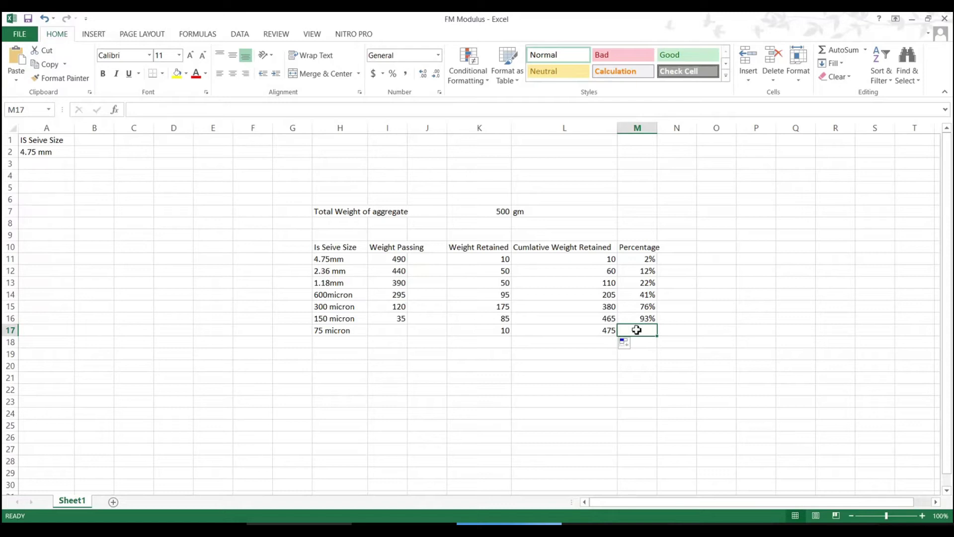
click(651, 320)
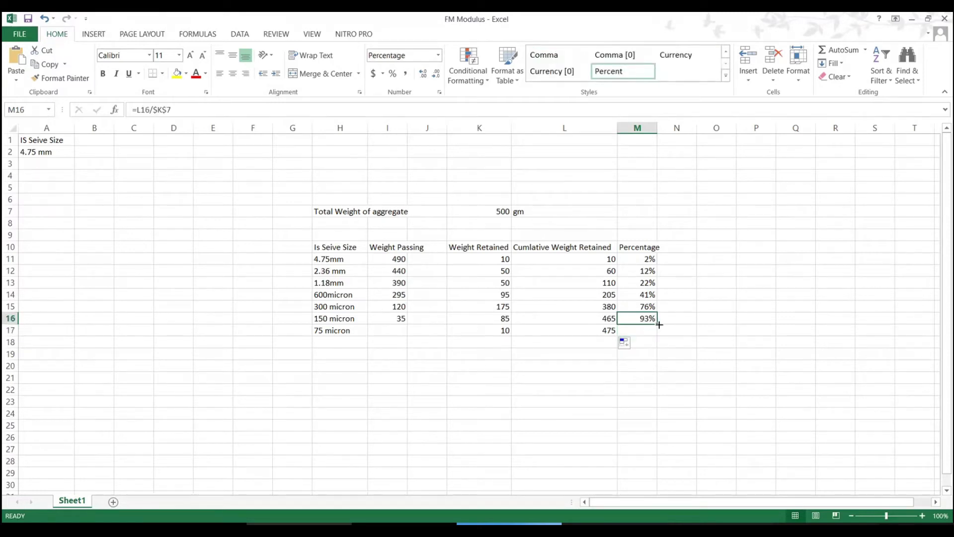
drag(659, 324, 646, 334)
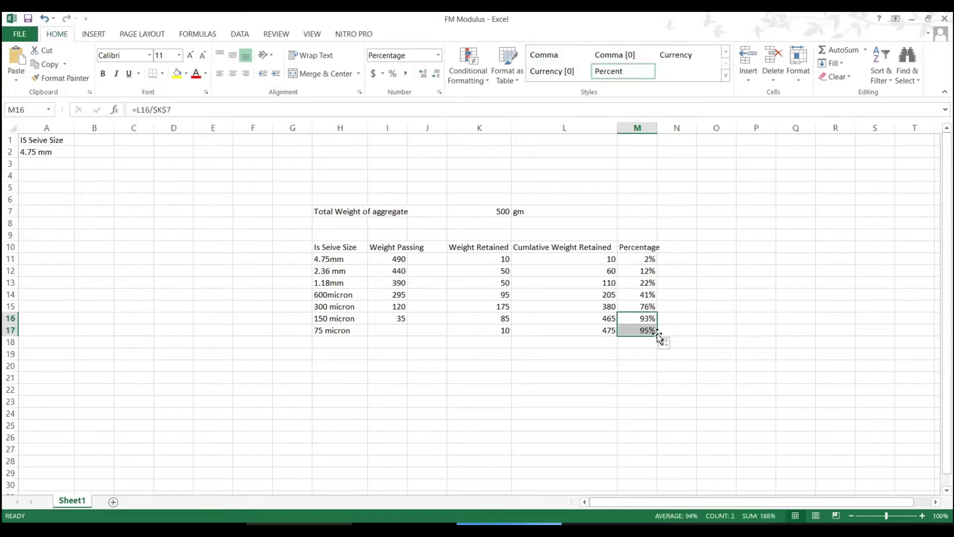
Clear the 75 micron row's contents from H17 to M17.
click(637, 352)
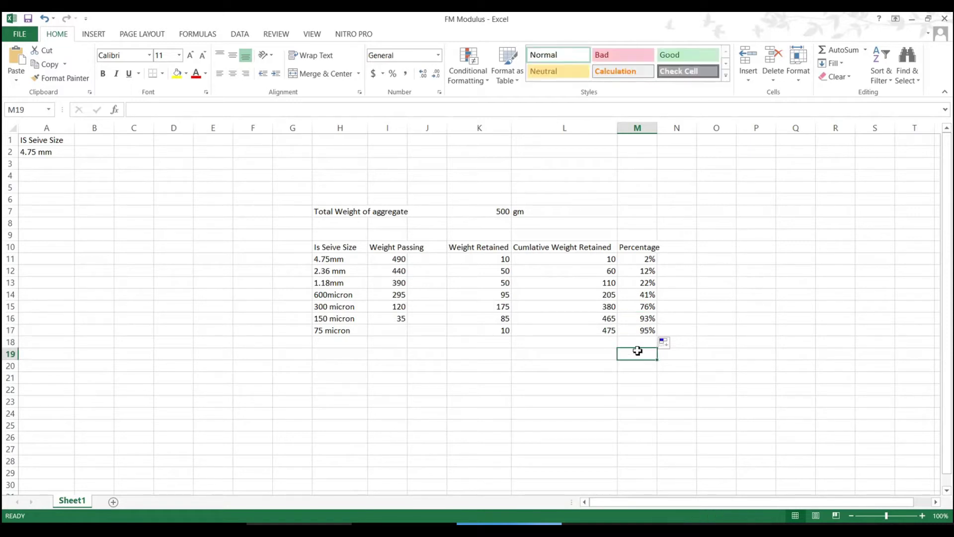
click(644, 341)
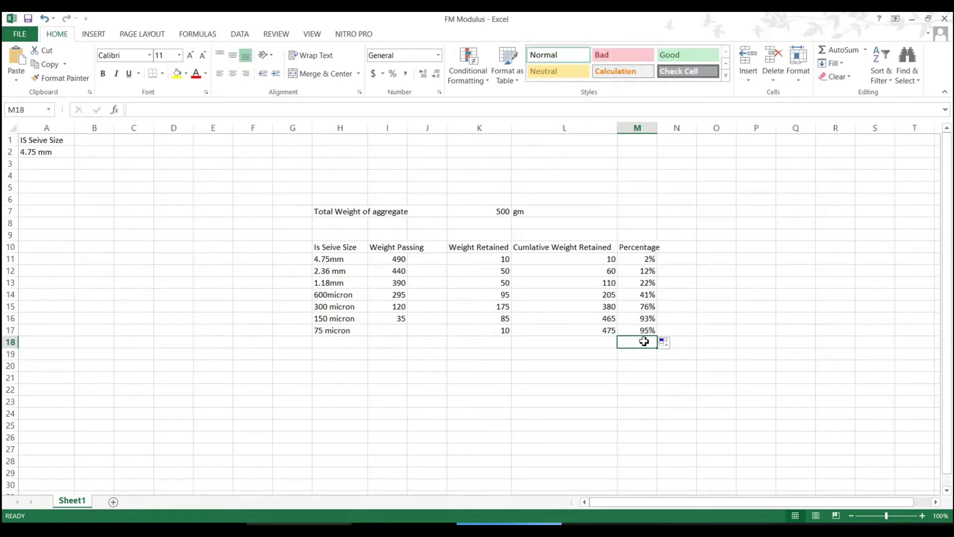
click(645, 331)
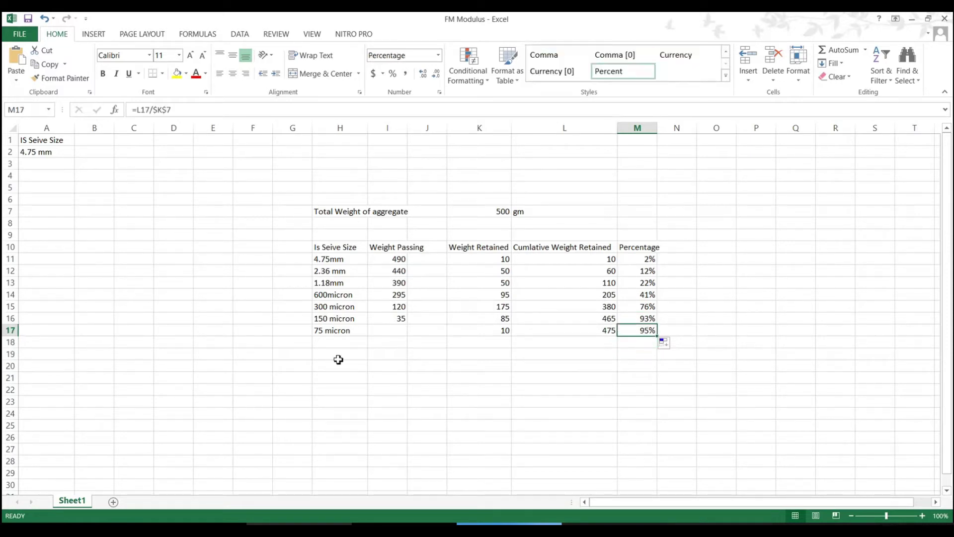
drag(328, 331, 658, 334)
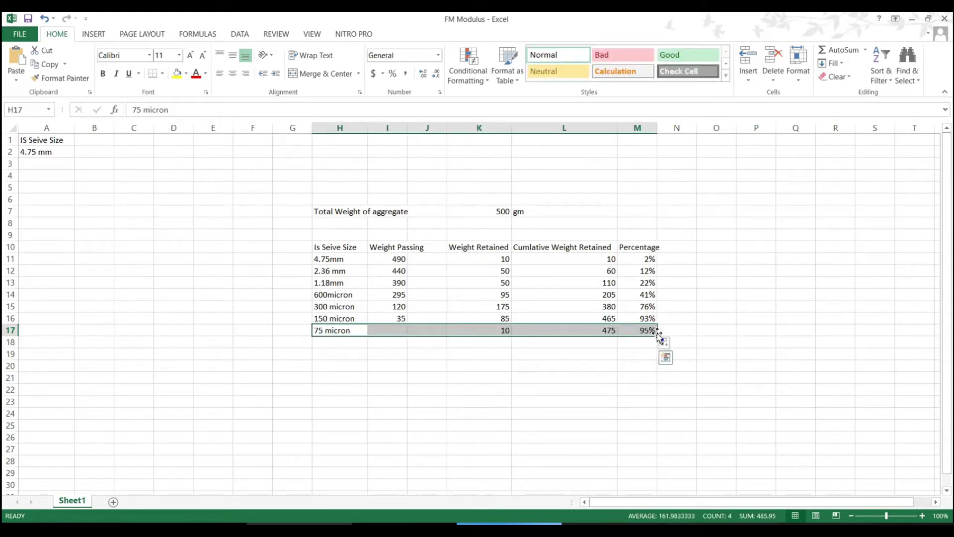
key(Delete)
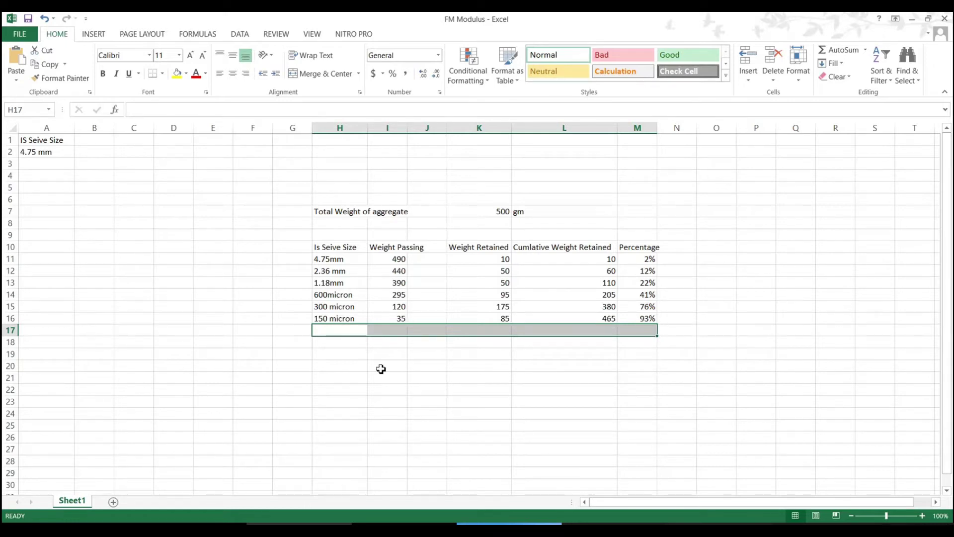
Total the percentage column in M17 with the formula =SUM(M11:M16).
click(641, 331)
text(=)
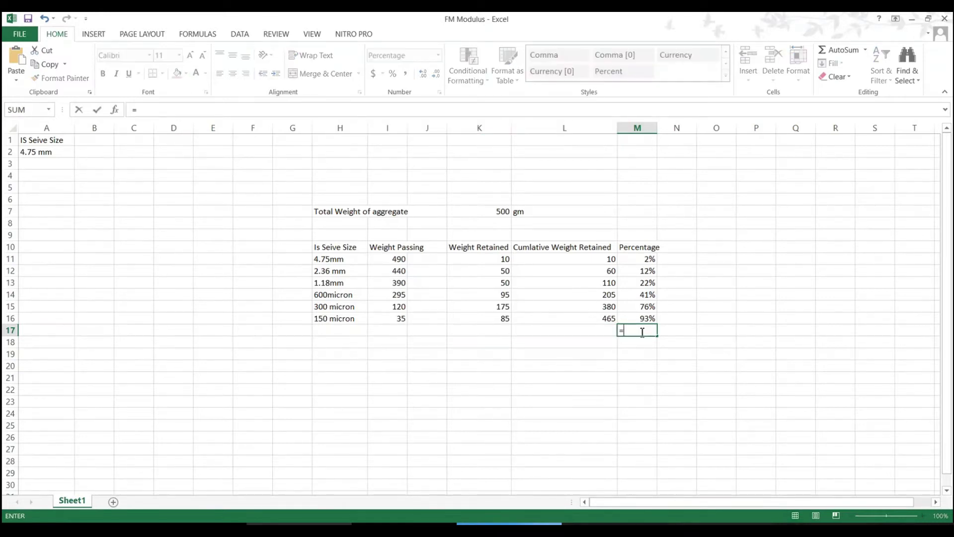
drag(647, 261, 644, 318)
click(137, 109)
text(sum)
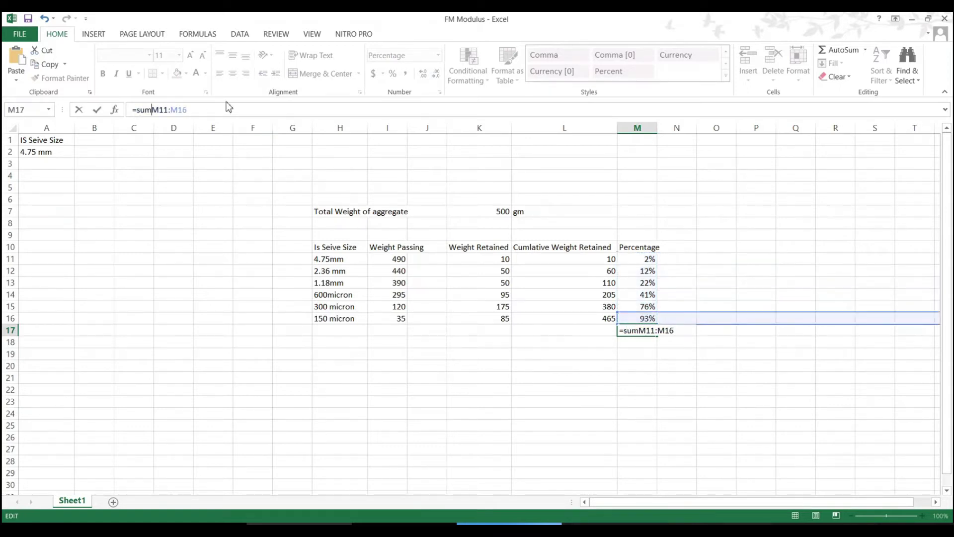
text(()
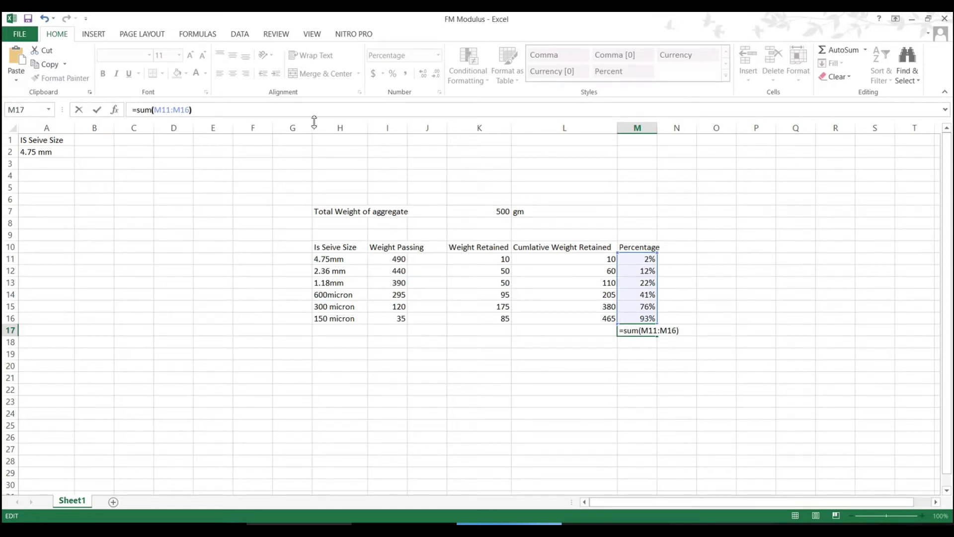
key(Return)
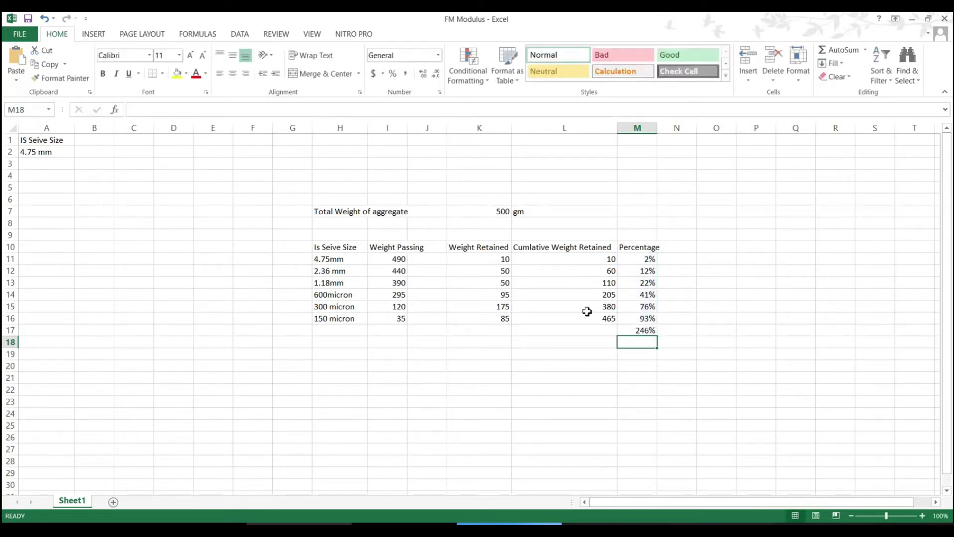
click(630, 330)
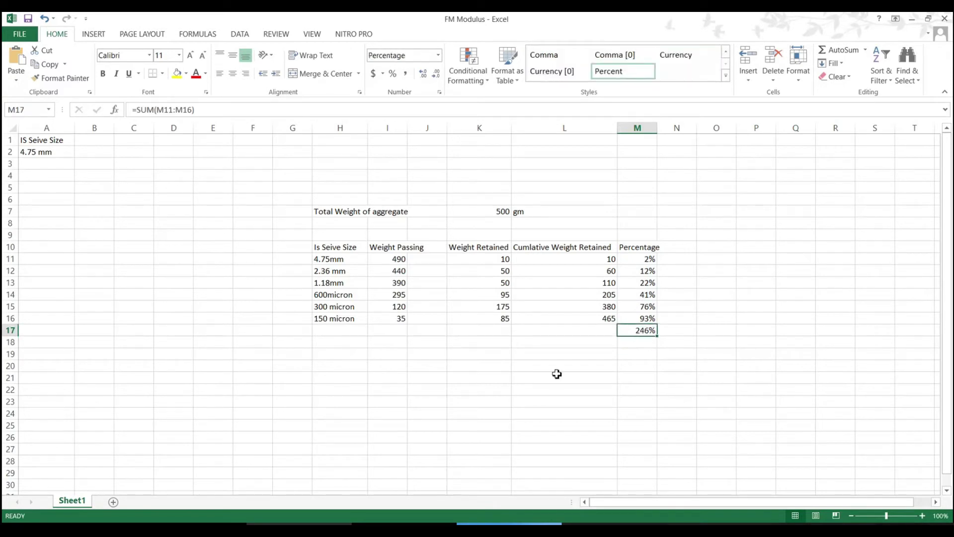
Enter the label "FM" in K19 below the table.
click(480, 358)
text(FM)
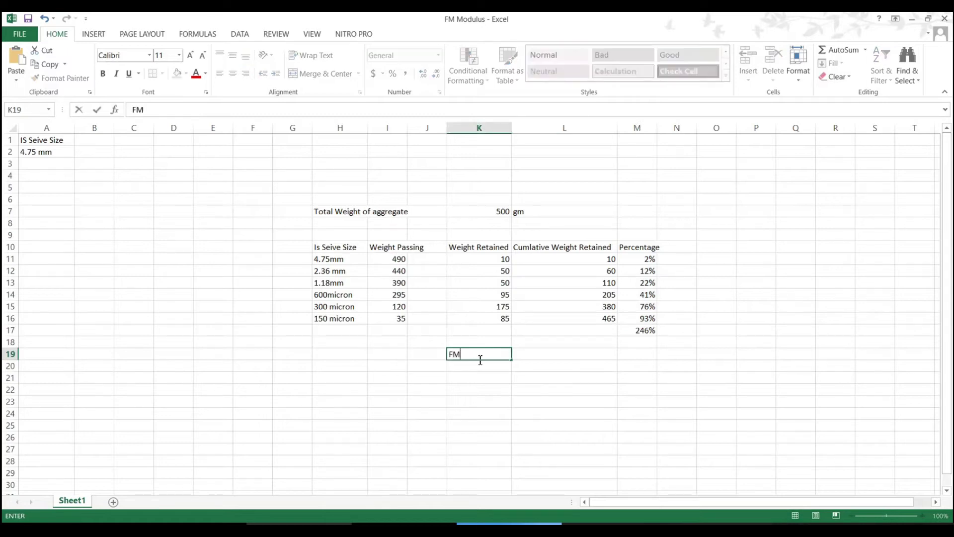
click(531, 355)
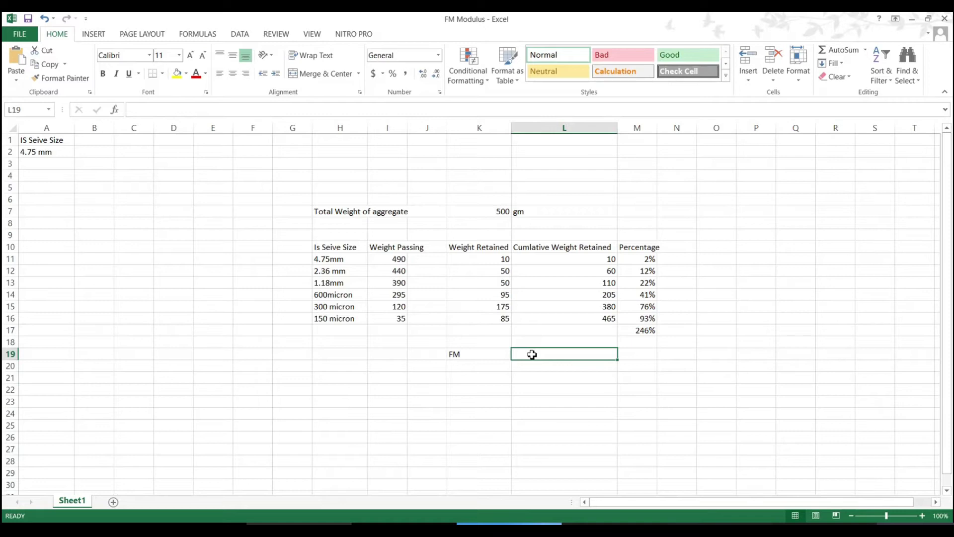
Try calculating the fineness modulus in L19 with the formula =M17/100, and clear the formula.
text(=)
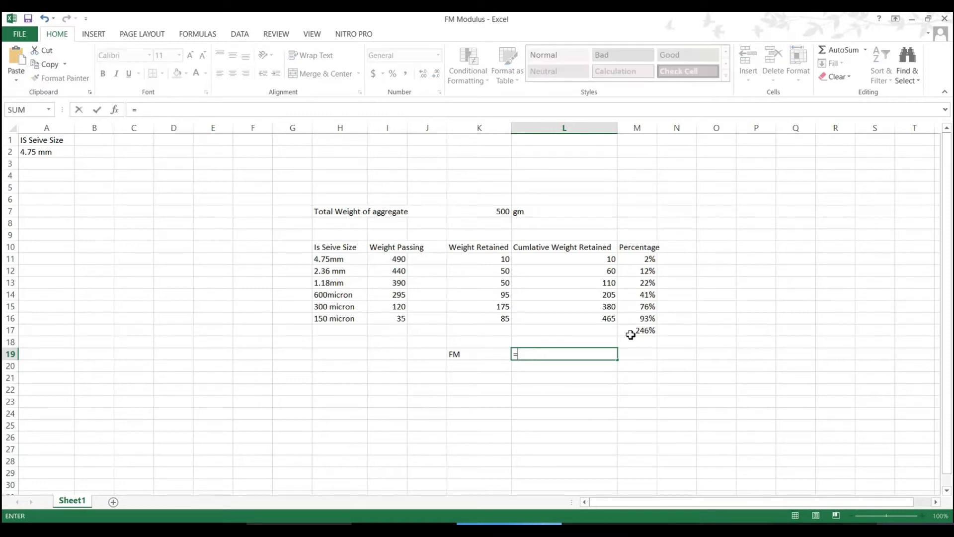
click(645, 329)
text(/1)
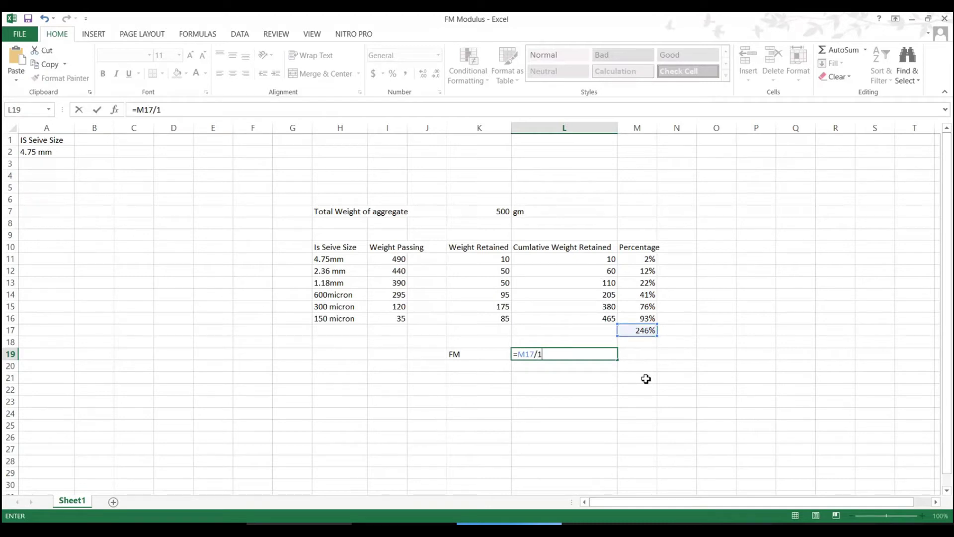
text(00)
key(Return)
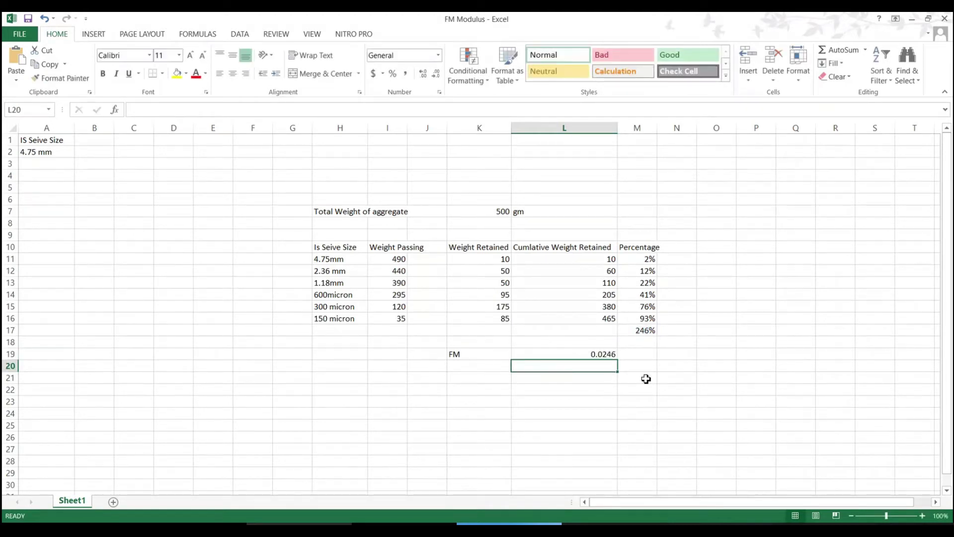
click(612, 357)
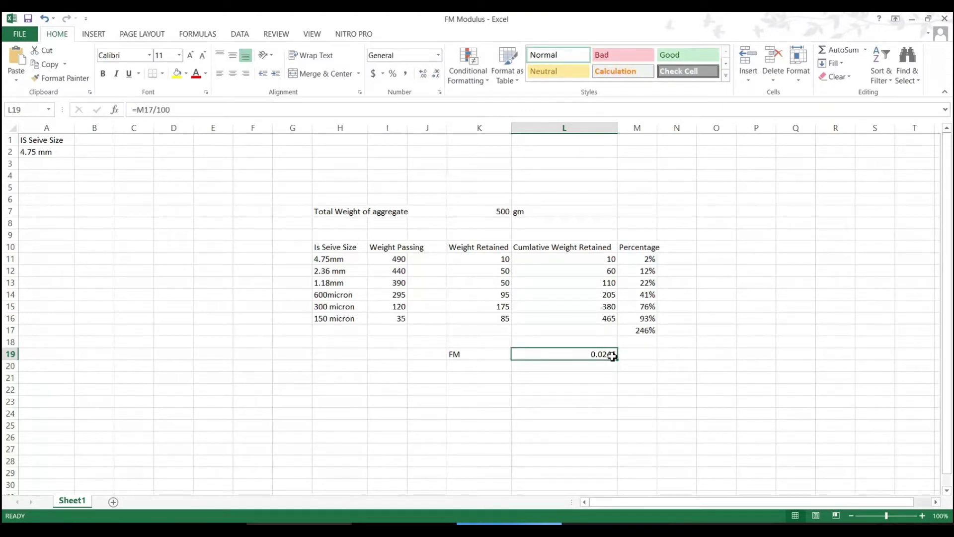
key(BackSpace)
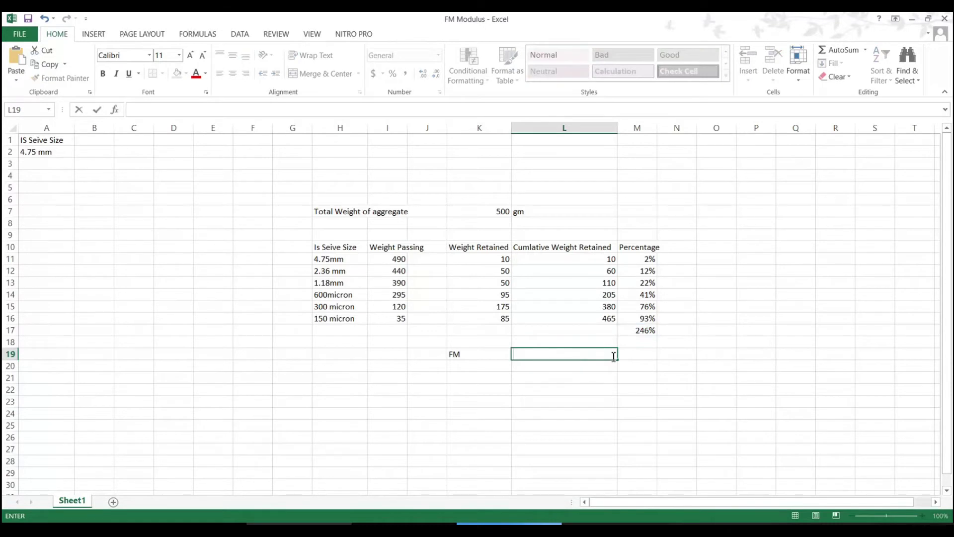
Enter the fineness modulus value 2.46 in L19 beside the FM label.
text(2.46)
click(635, 358)
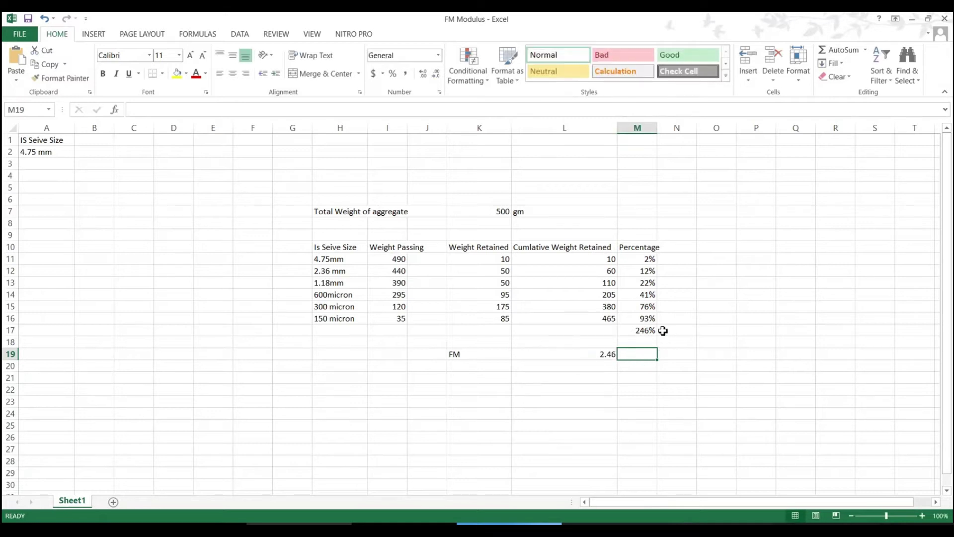
click(601, 352)
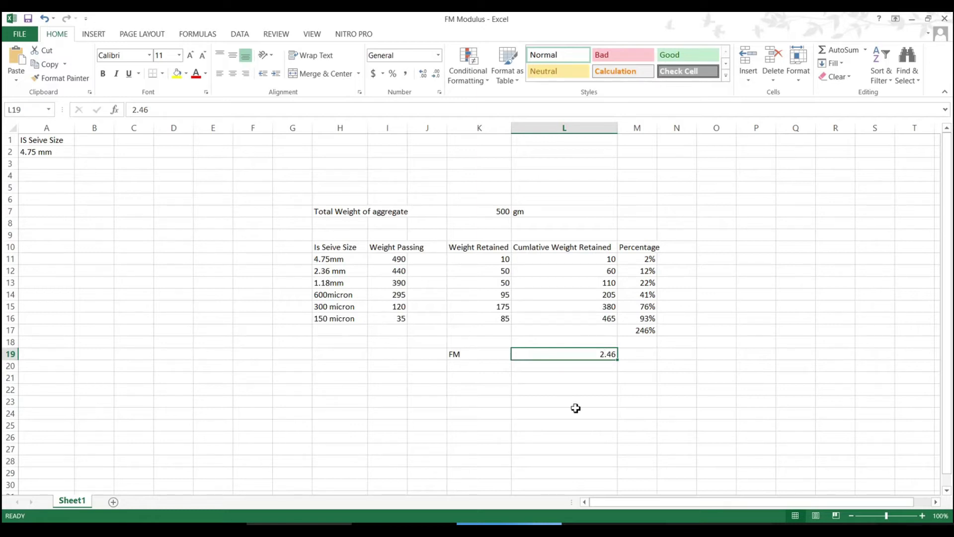
click(557, 519)
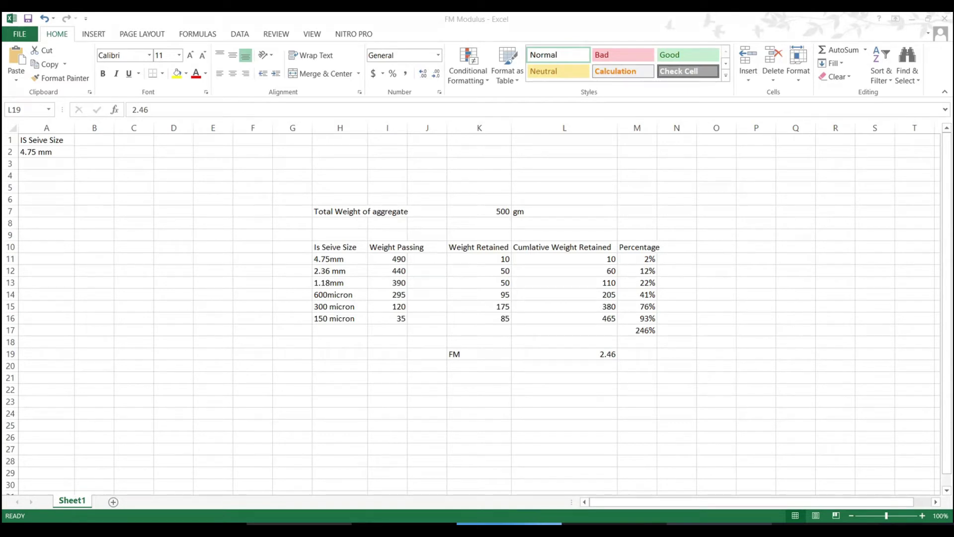
key(alt+Tab)
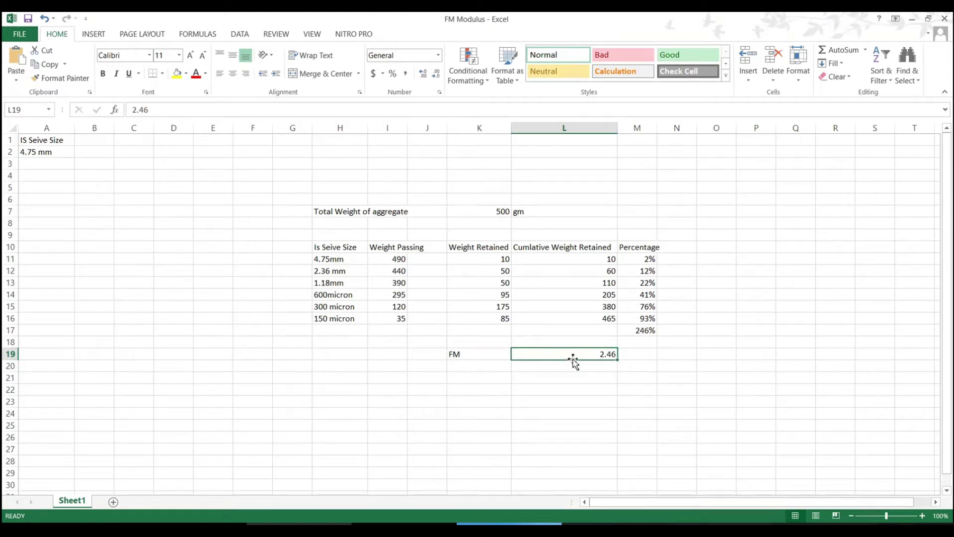
Label the percentage total by entering "Sum" in L17.
click(592, 334)
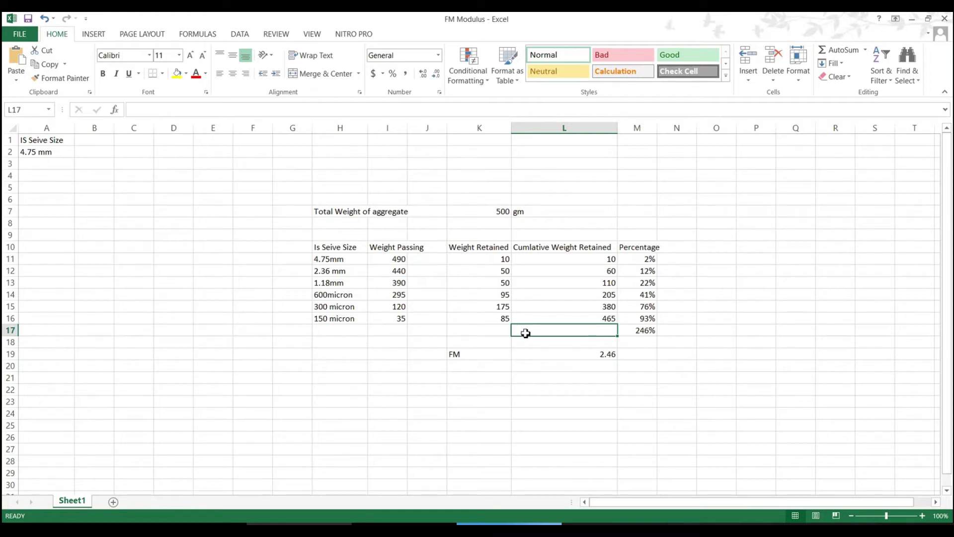
text(Sum)
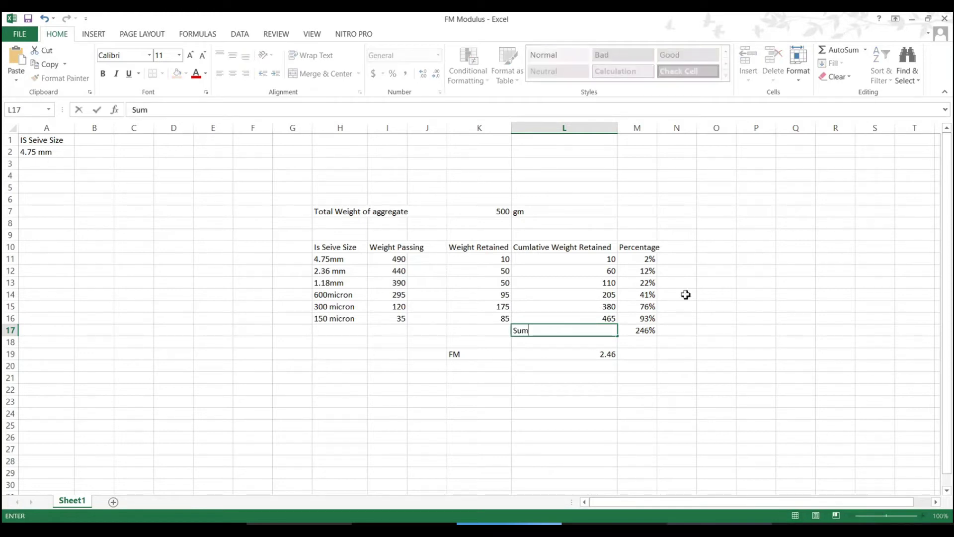
click(644, 333)
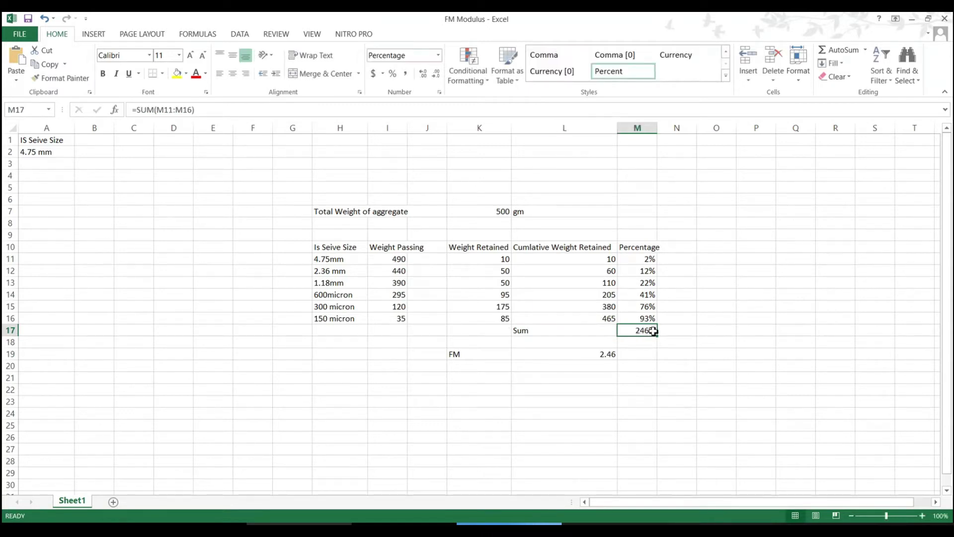
Review the fineness modulus, the sieve sizes, the total aggregate weight and the percentage formulas from M11 down to M16.
click(604, 355)
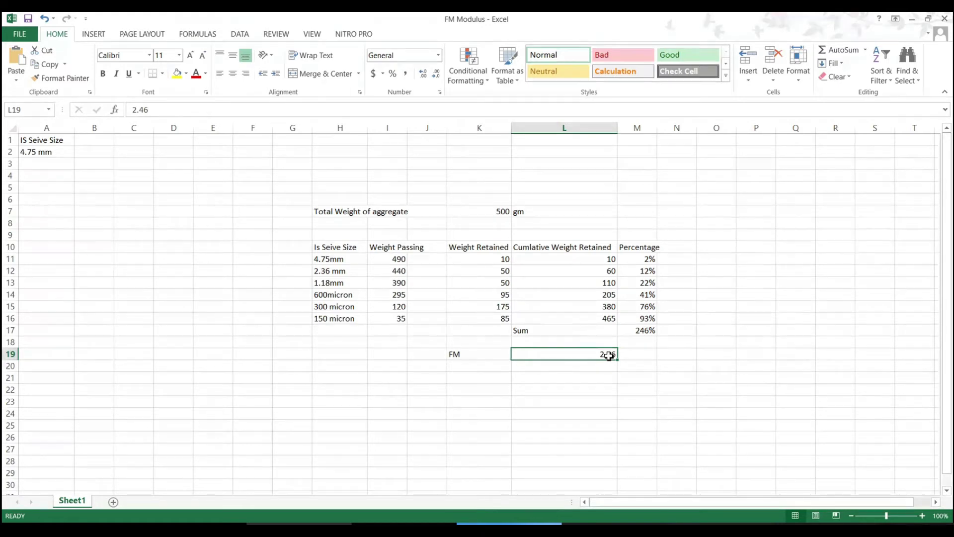
click(534, 370)
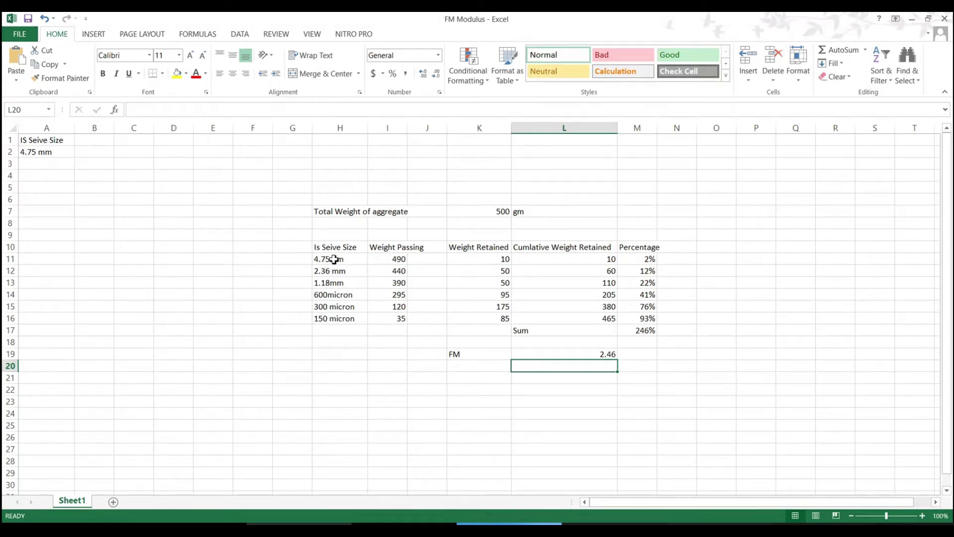
click(334, 318)
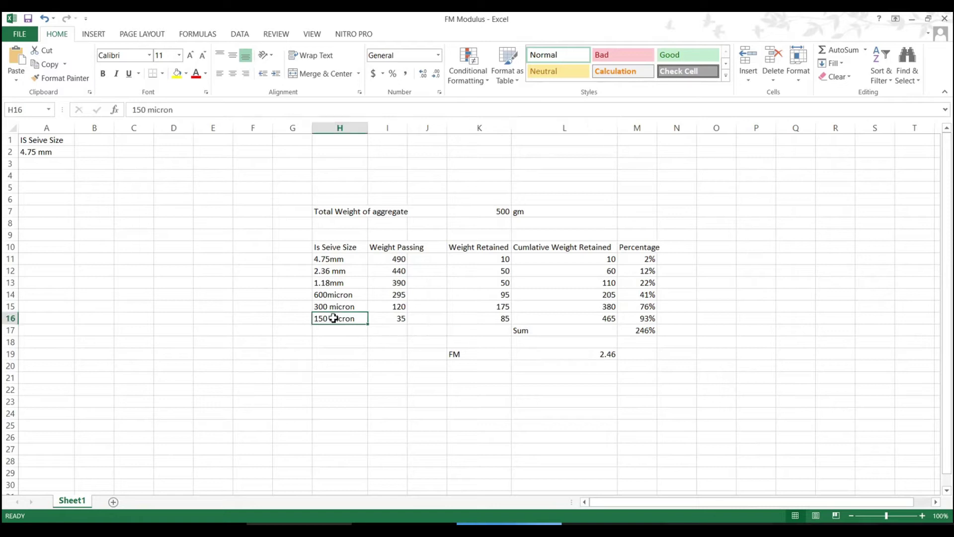
click(472, 213)
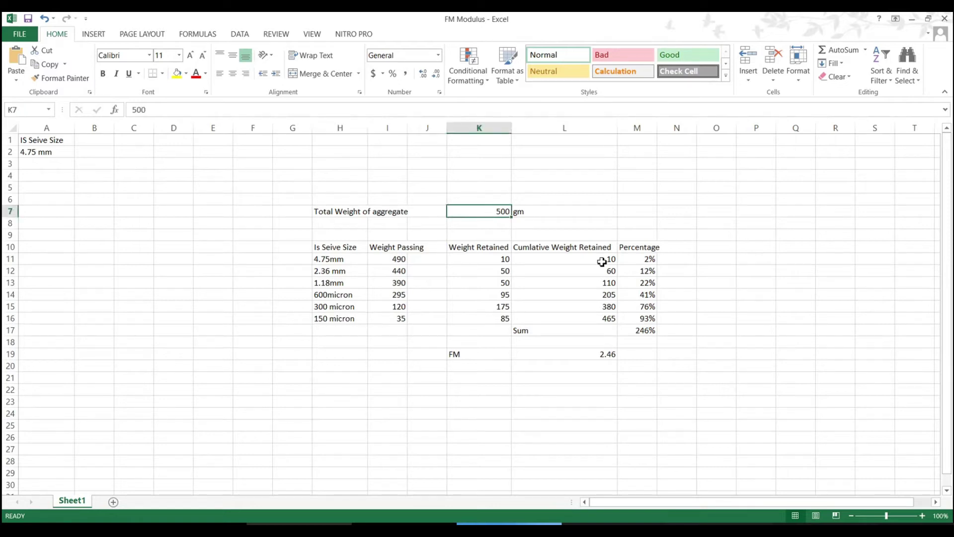
click(641, 268)
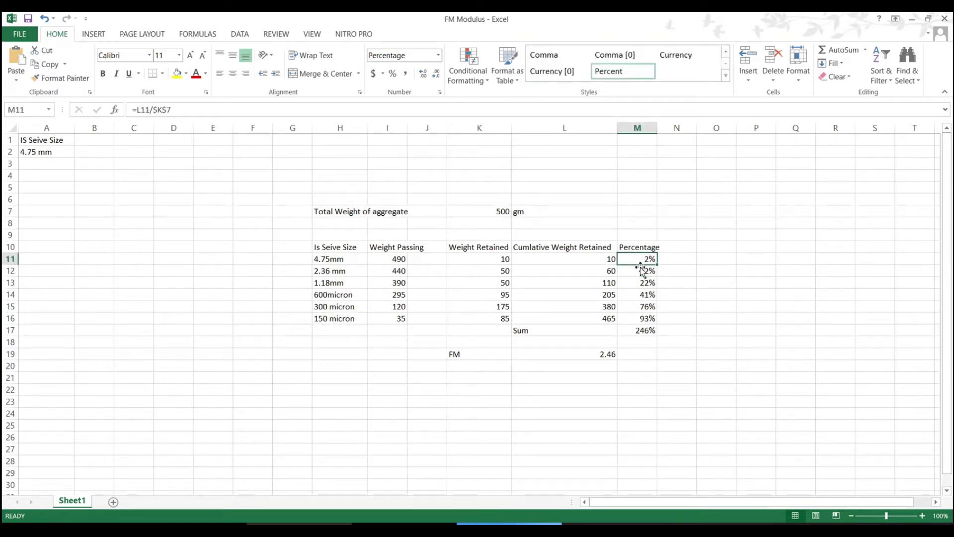
key(Down)
key(Down)
key(Down)
key(Down)
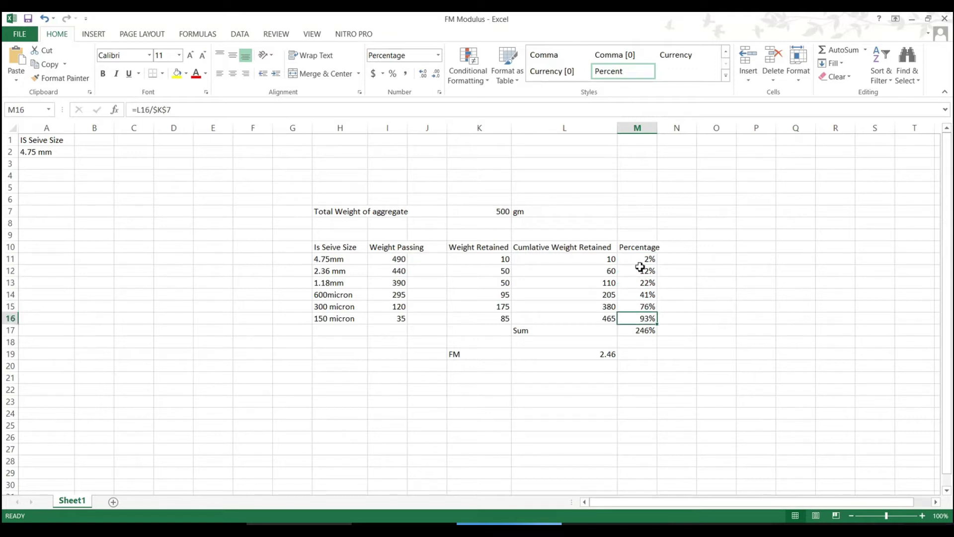